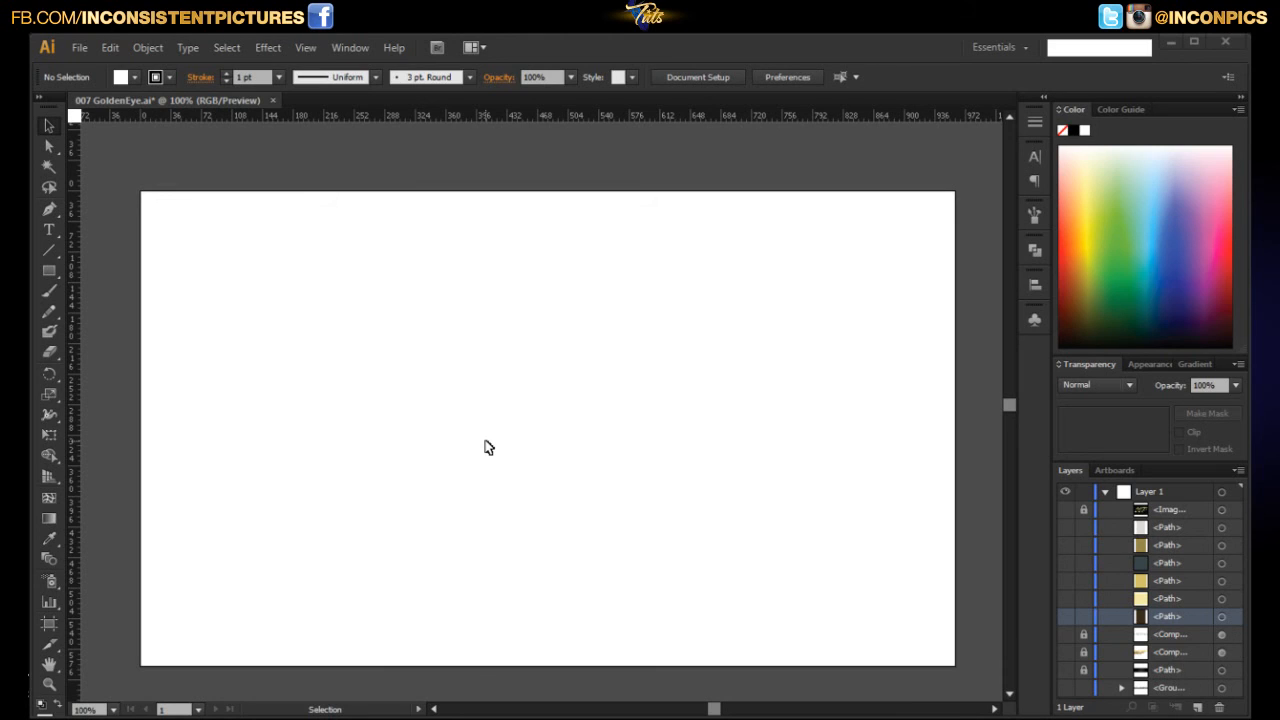
Make the locked 007 Legends reference image at the top of Layer 1 visible
click(1067, 511)
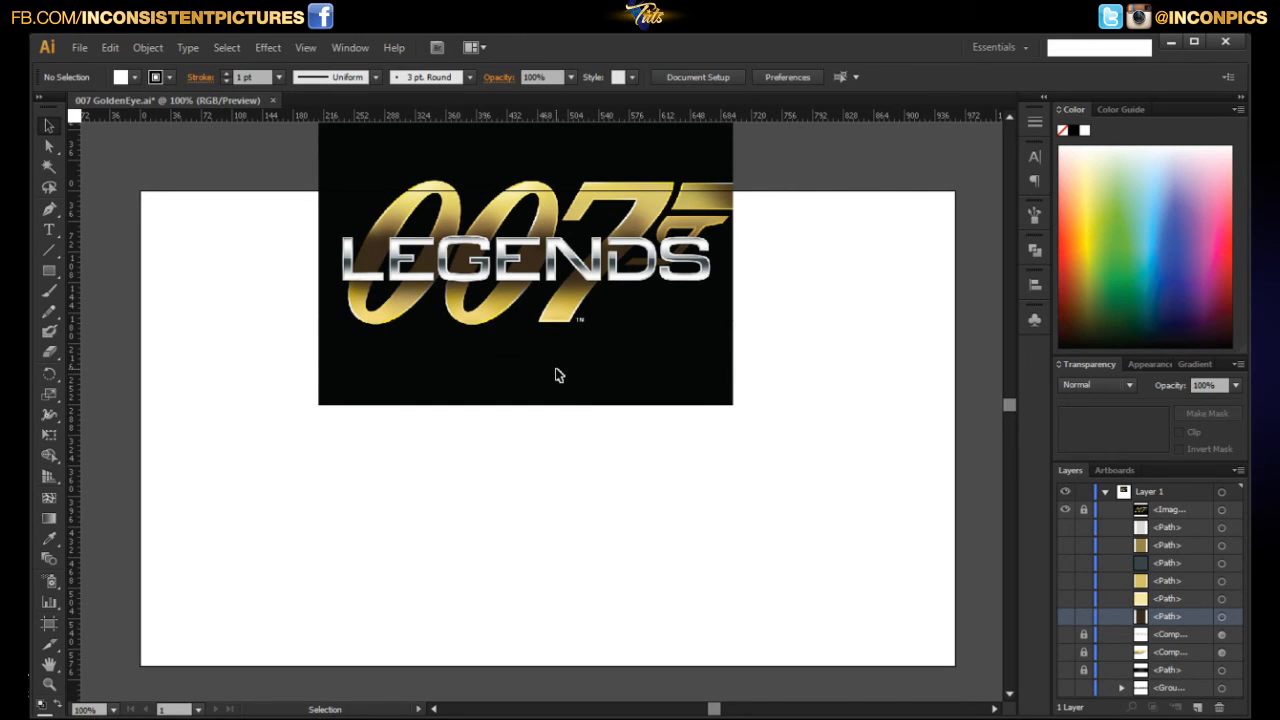
scroll(559, 375, up, 1)
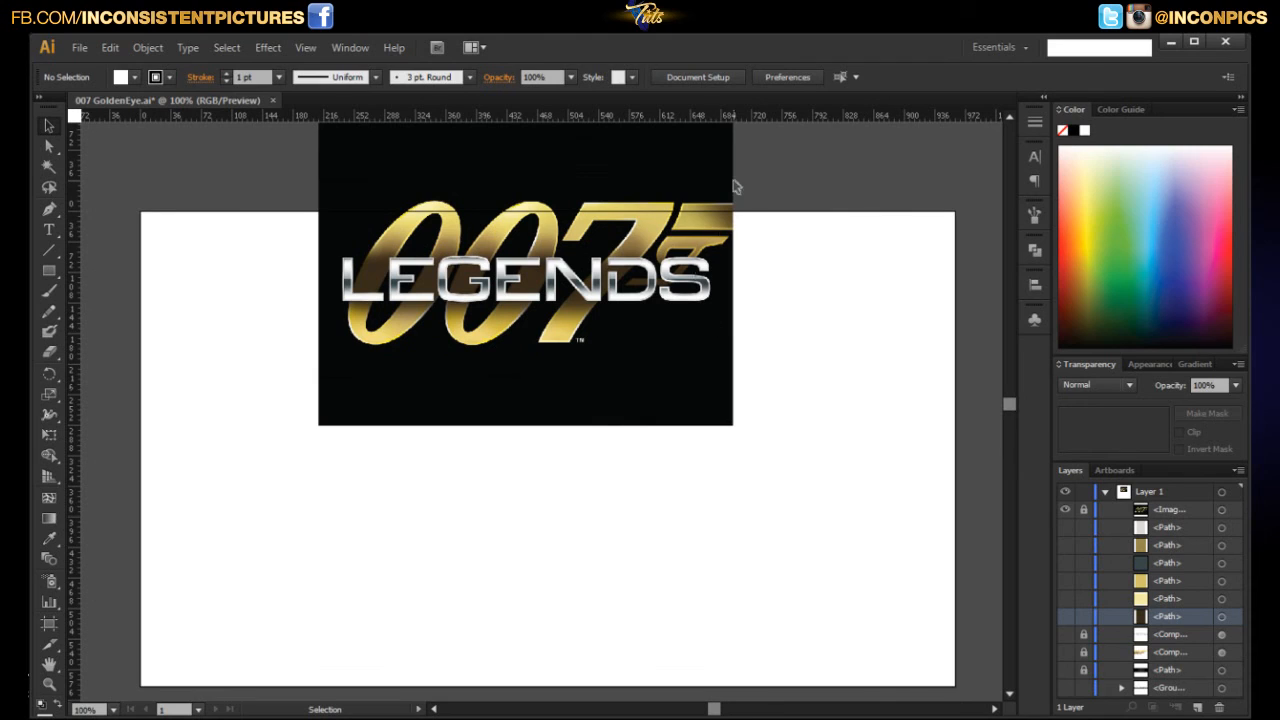
scroll(728, 243, up, 3)
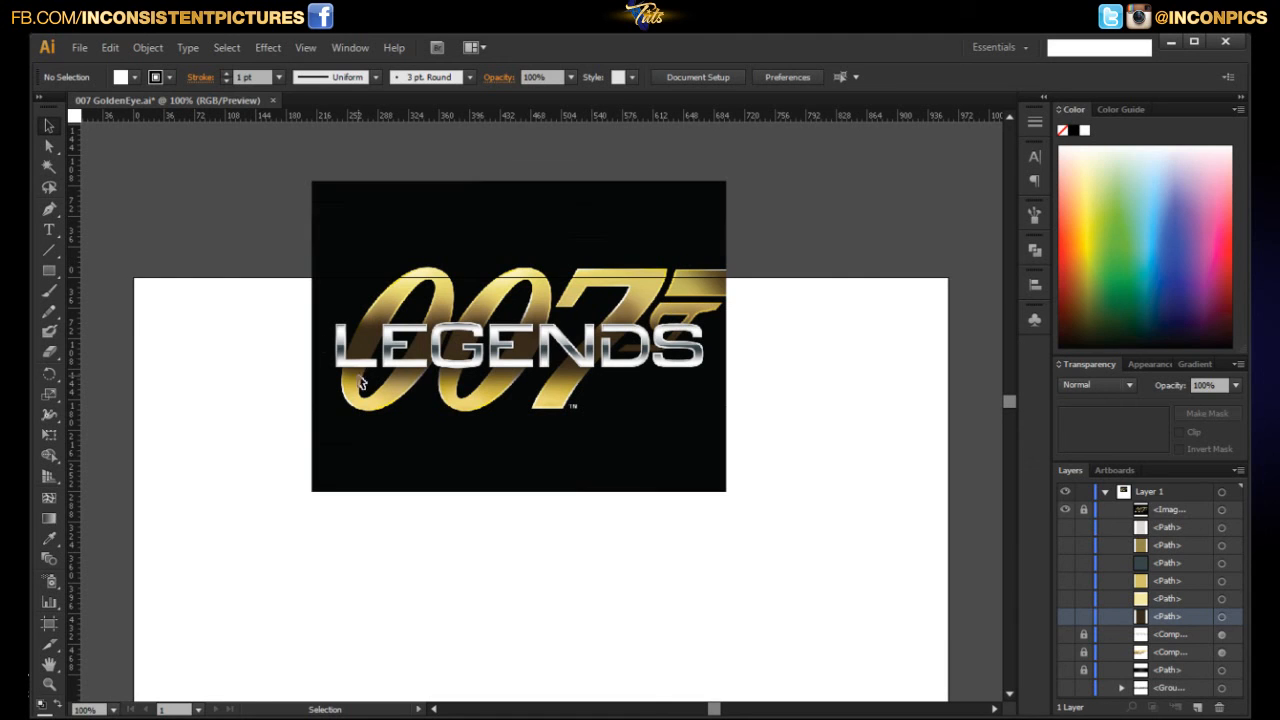
Examine the gold 007 digits, the gun shape and the chrome LEGENDS lettering in the reference logo up close
scroll(597, 349, up, 3)
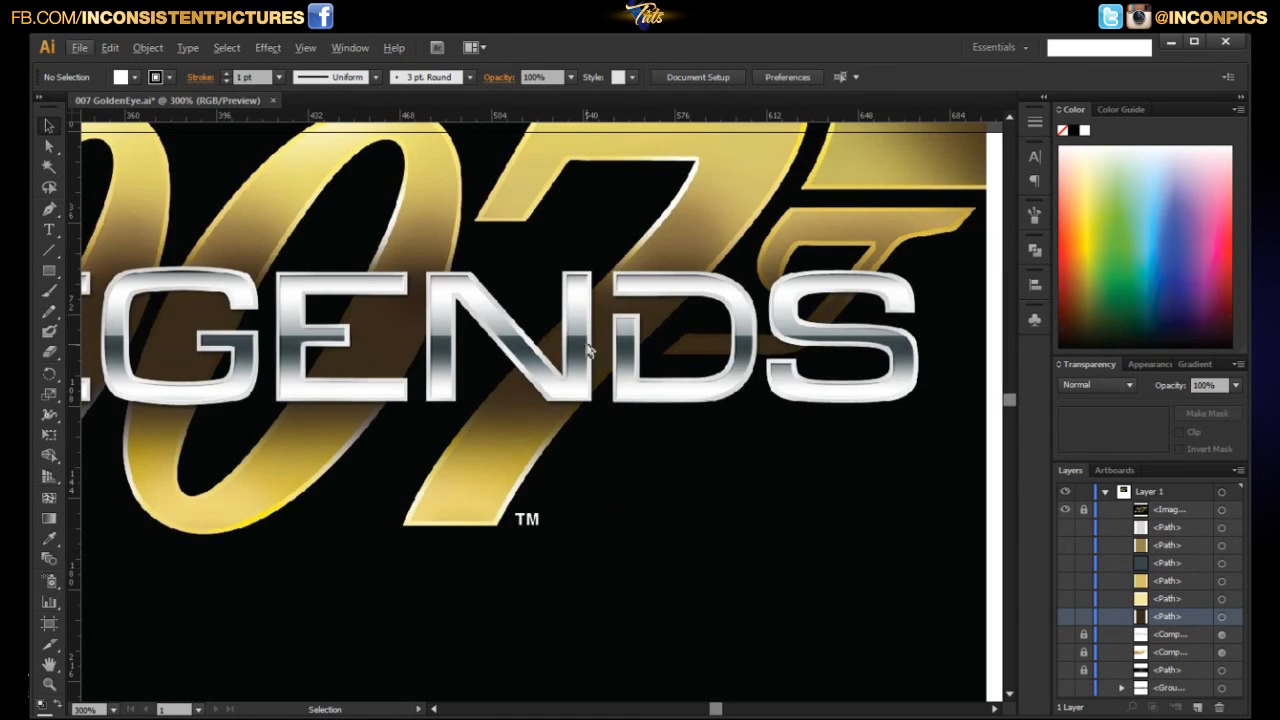
drag(590, 347, 650, 432)
scroll(645, 432, down, 1)
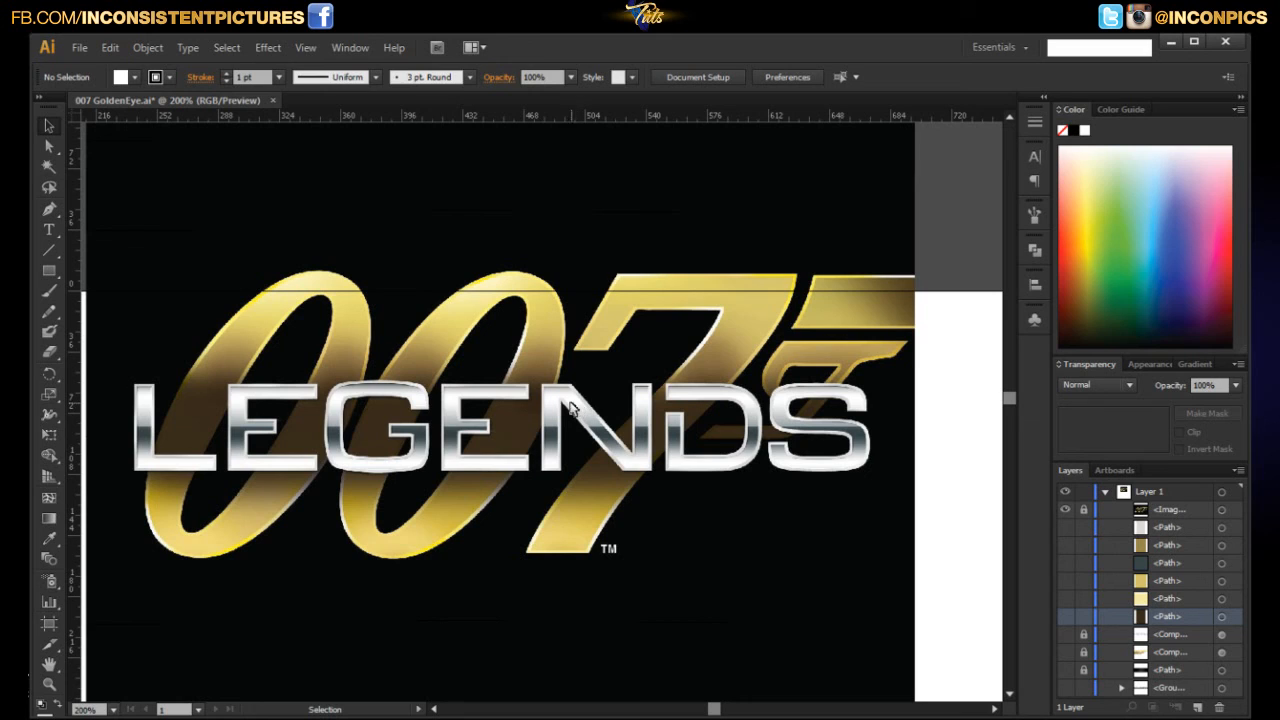
scroll(590, 449, down, 1)
drag(582, 454, 638, 471)
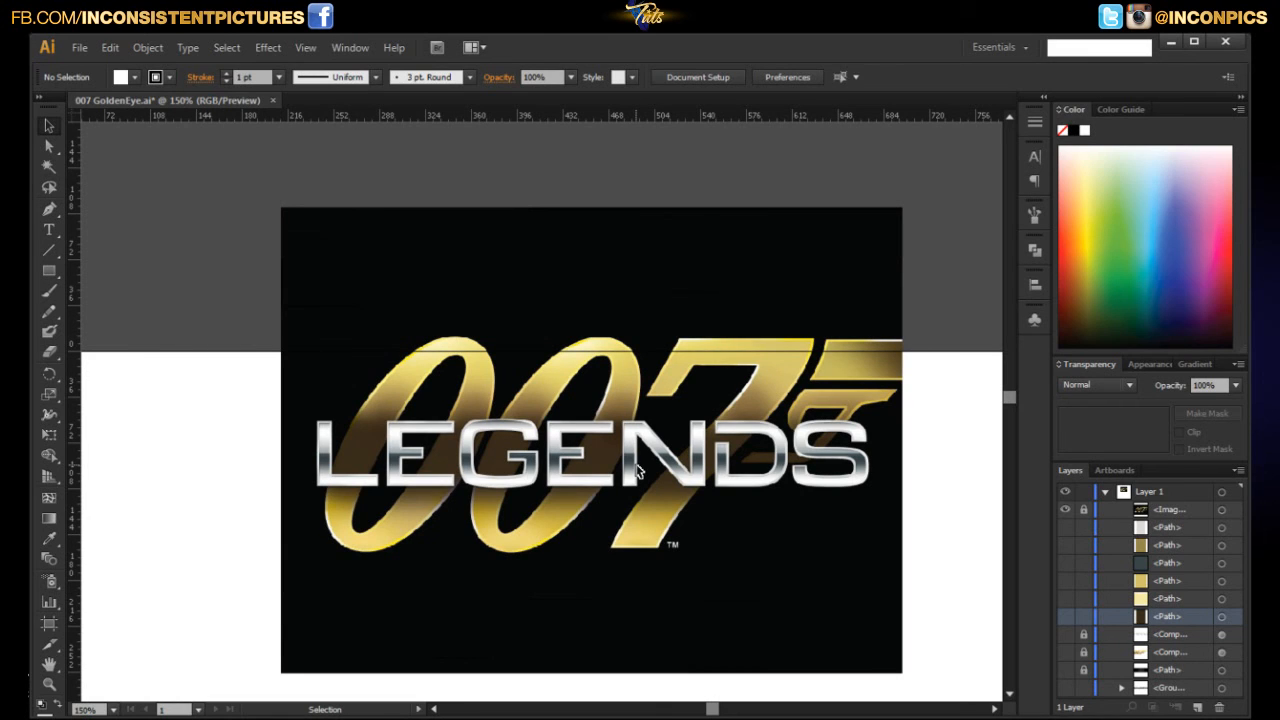
drag(583, 533, 603, 451)
scroll(648, 485, down, 1)
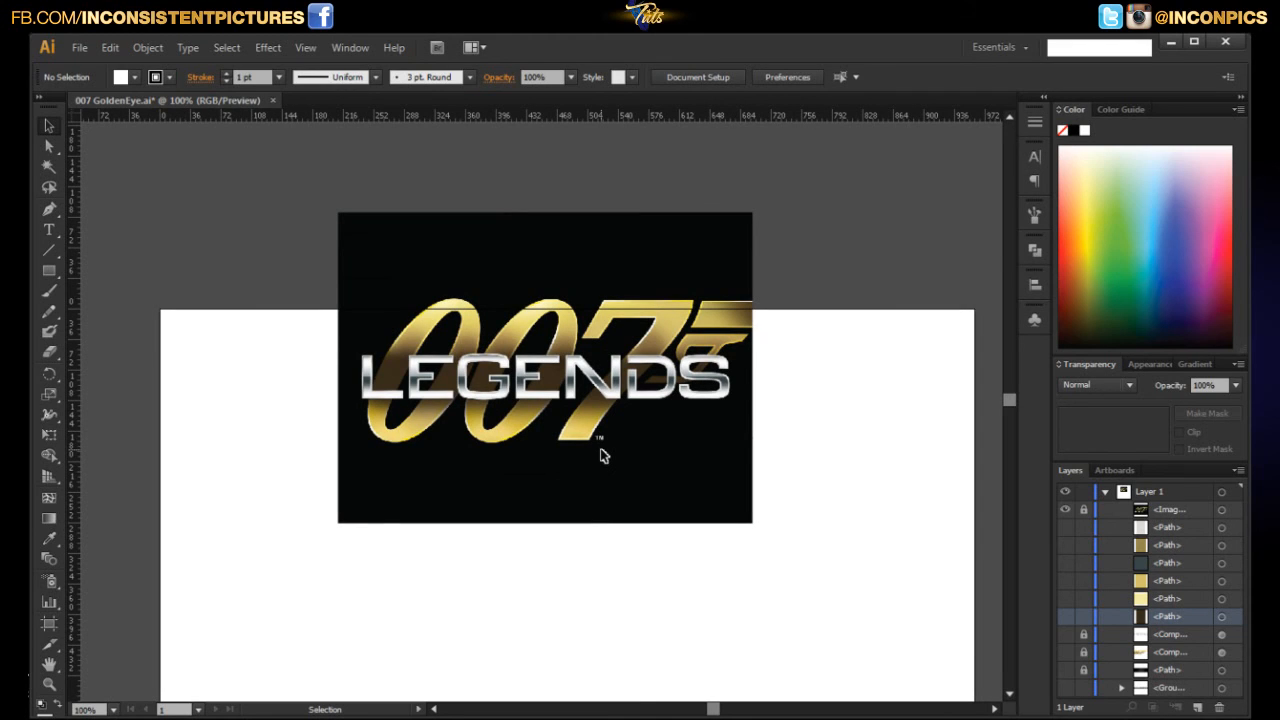
scroll(655, 380, up, 1)
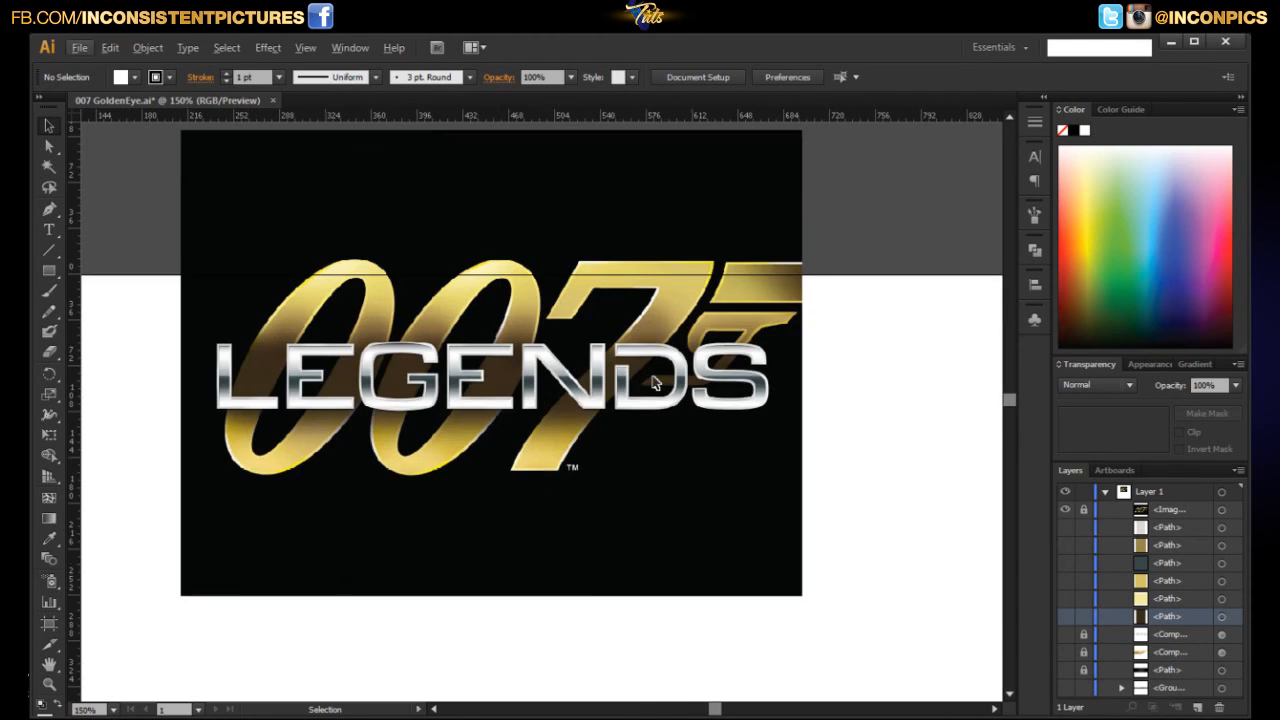
drag(655, 380, 657, 433)
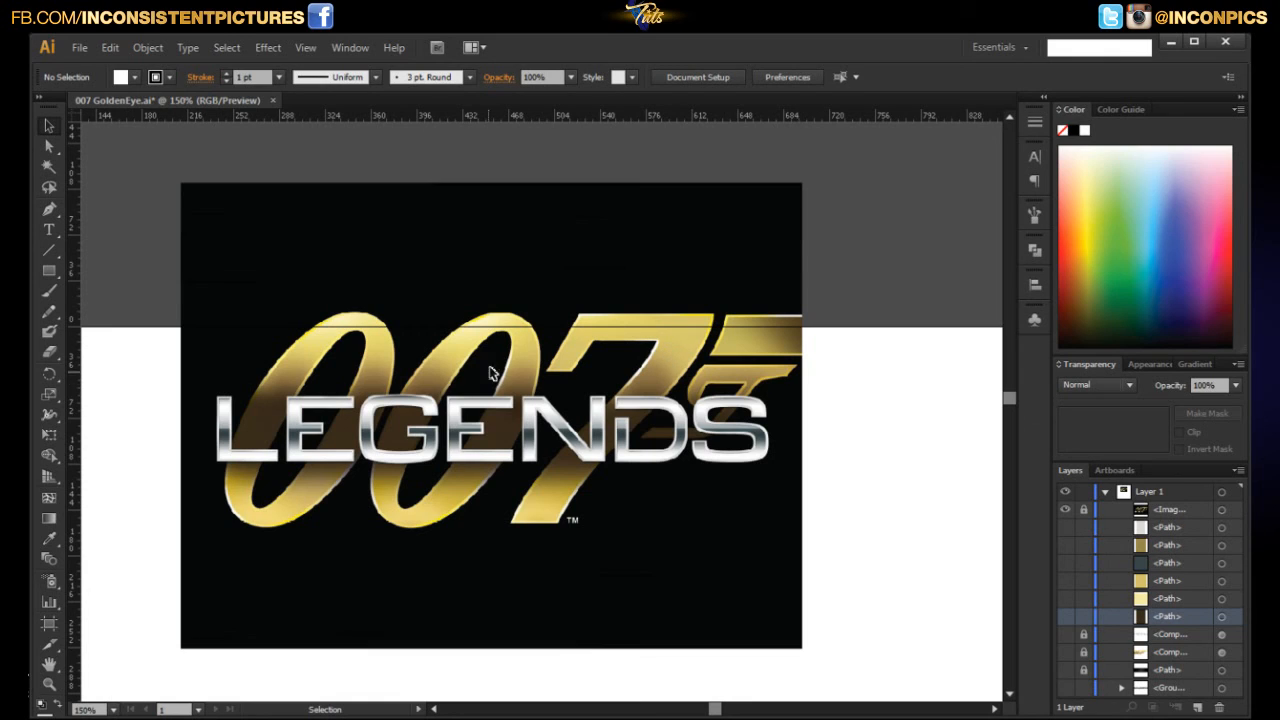
drag(528, 405, 529, 366)
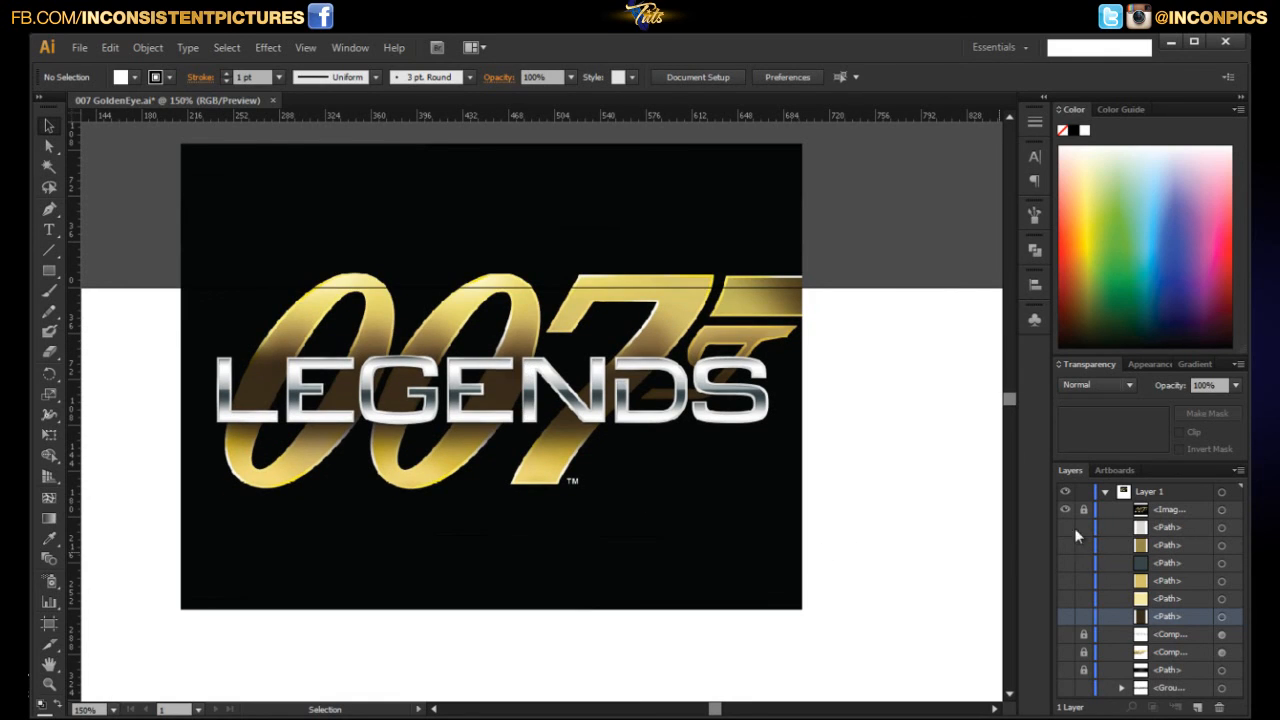
drag(572, 483, 577, 446)
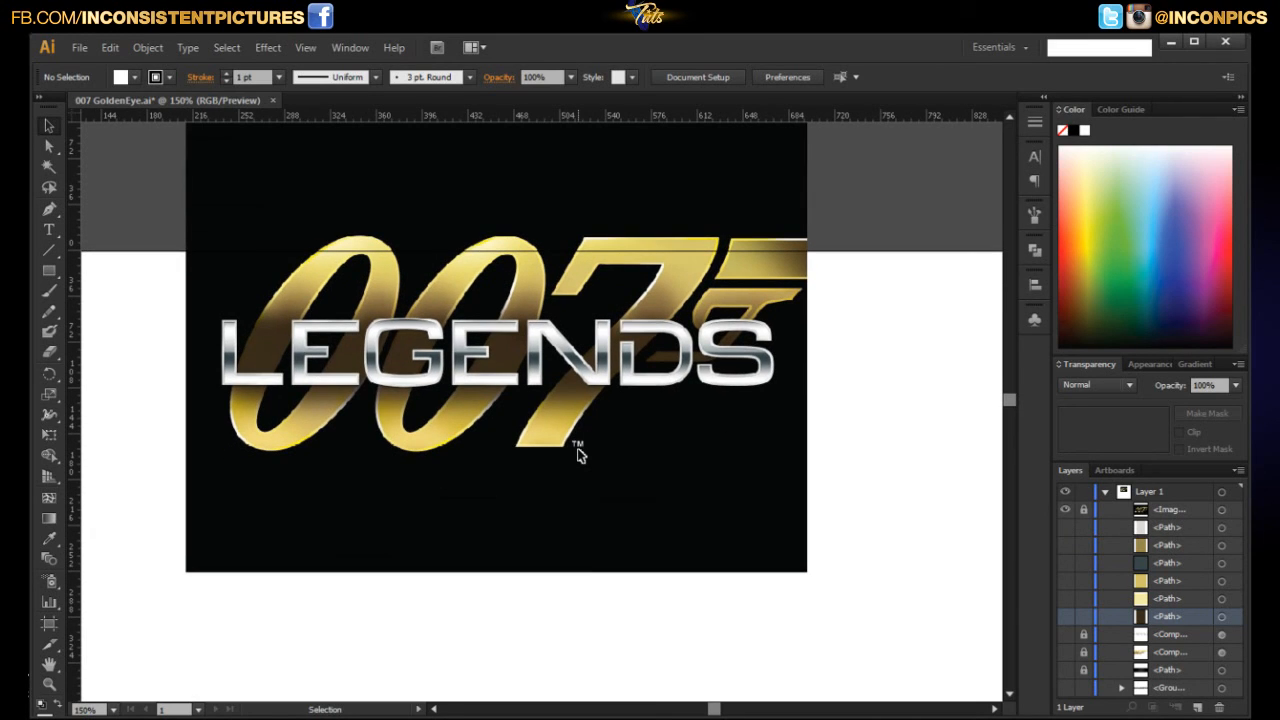
Add a text object reading "007" on the blank artboard area below the reference image
key(alt)
drag(716, 546, 750, 455)
key(ctrl+minus)
drag(900, 563, 838, 524)
click(49, 229)
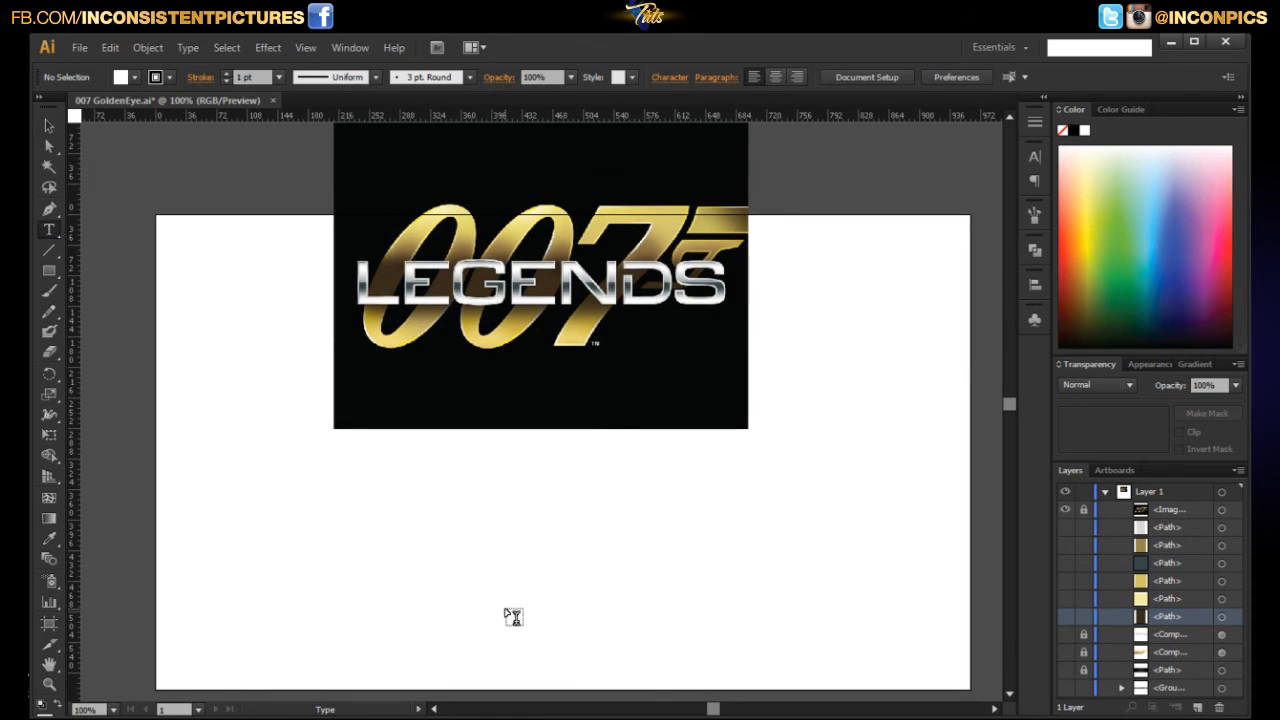
click(432, 514)
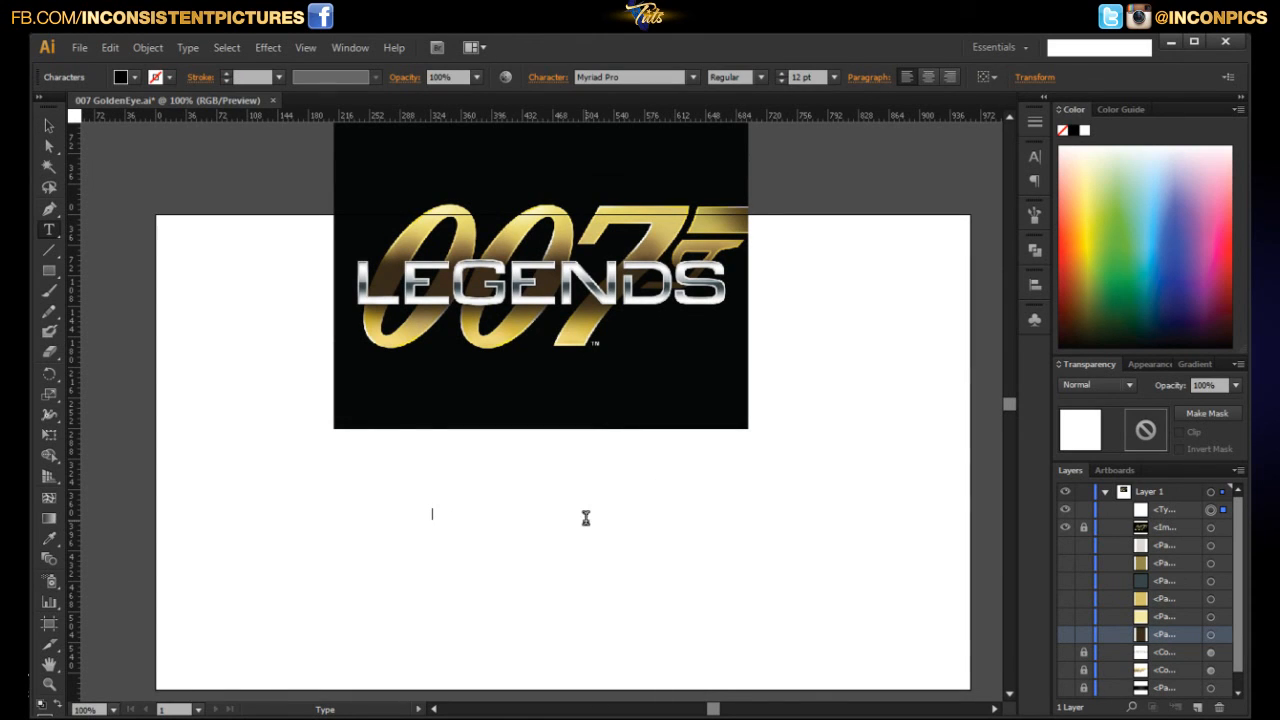
text(007)
key(Escape)
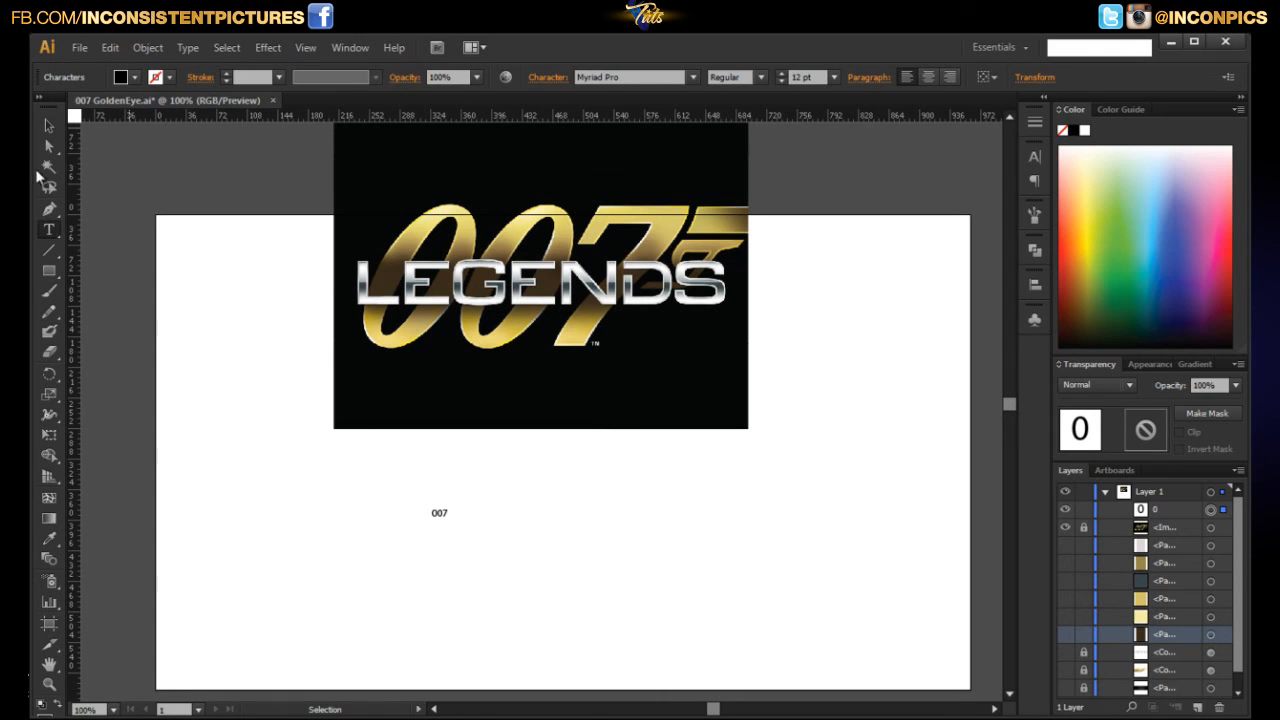
Scale the 007 text up to about 254 pt and position it just below the reference image
drag(449, 513, 636, 514)
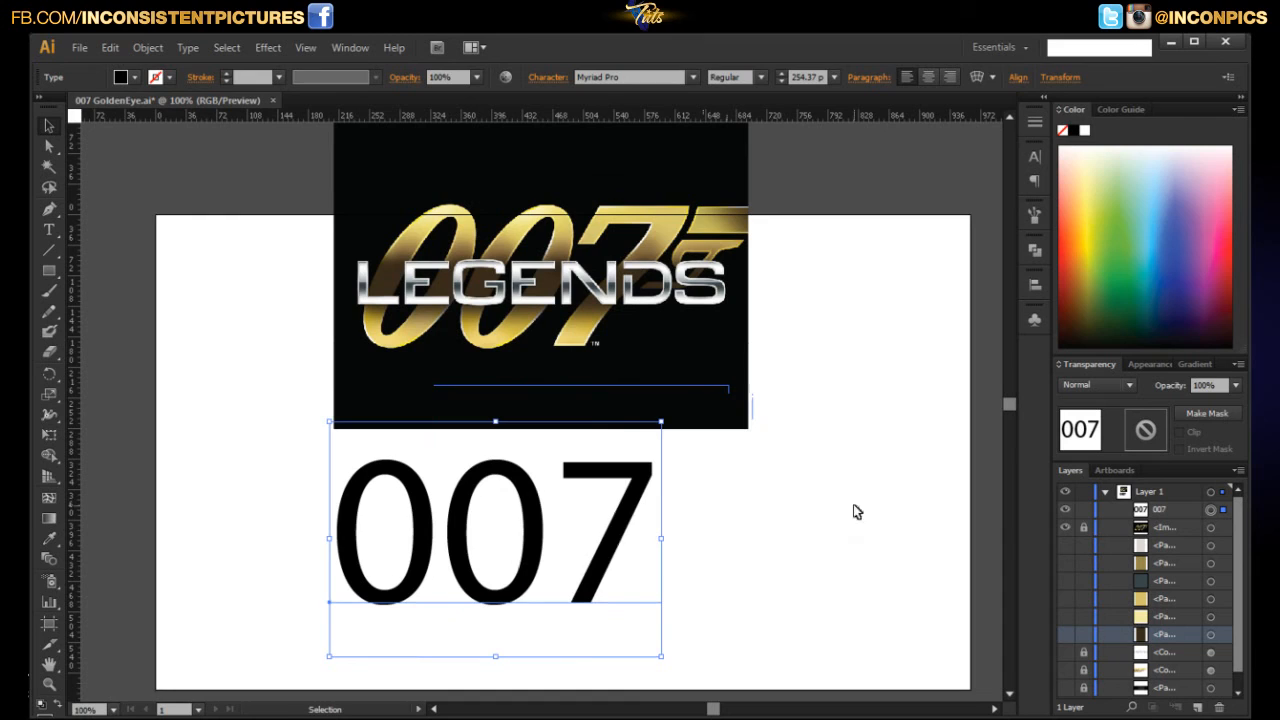
drag(851, 514, 840, 466)
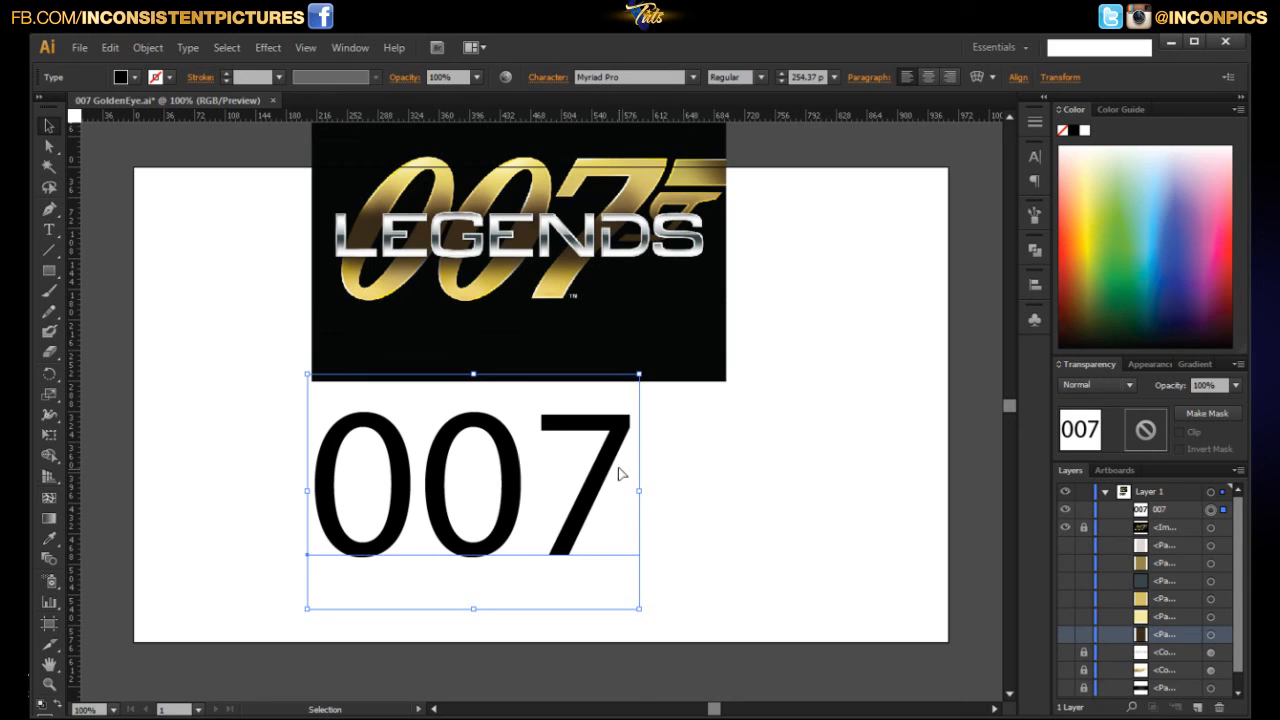
click(676, 446)
drag(627, 442, 639, 442)
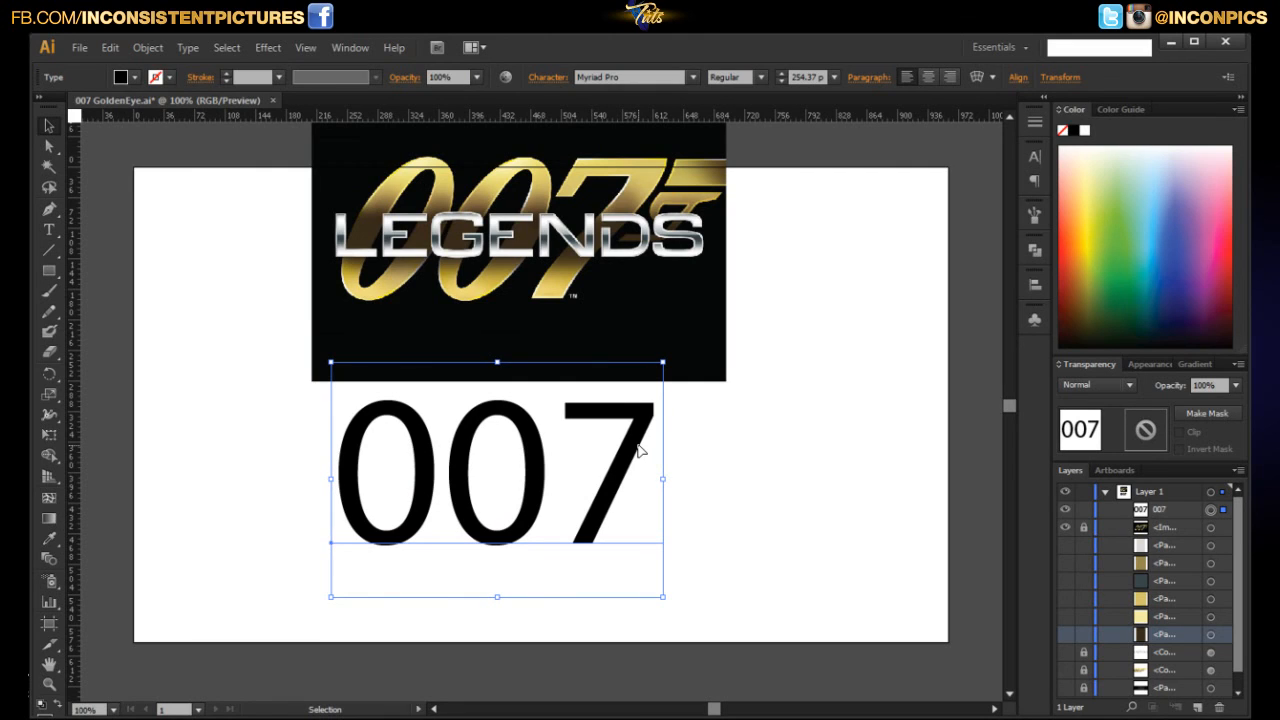
Append an asterisk to the 007 text so it reads "007*"
key(t)
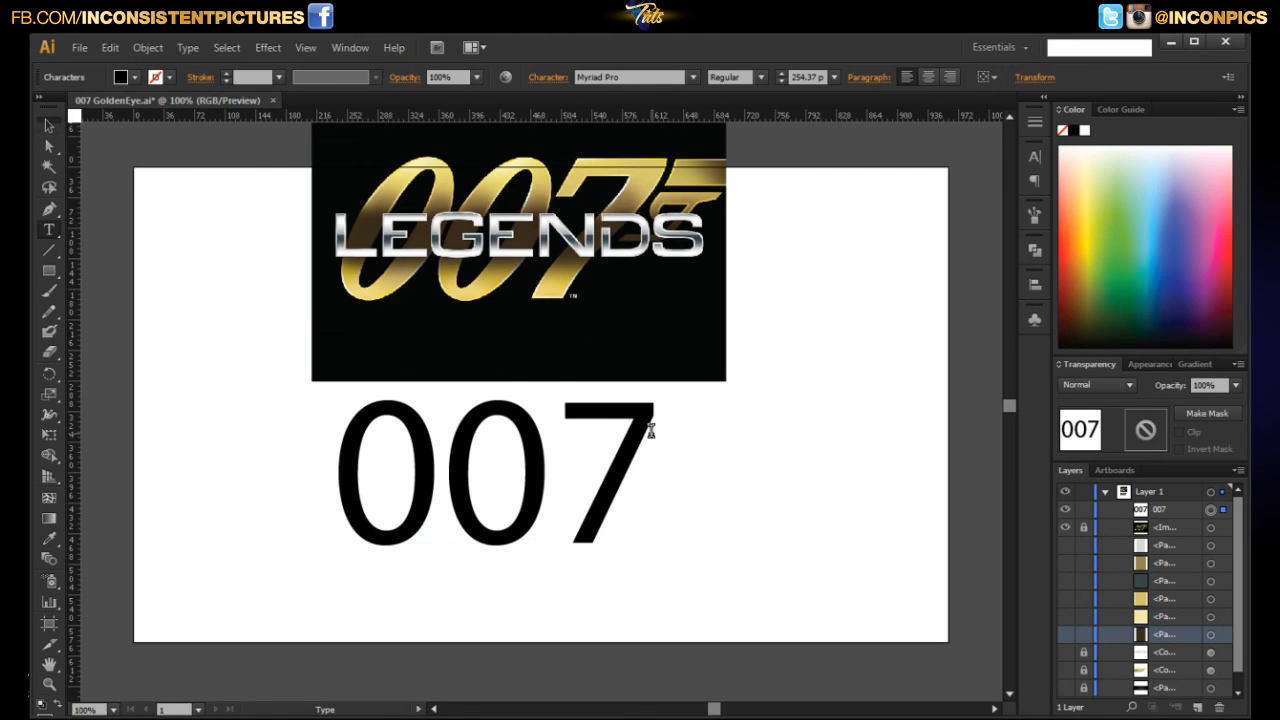
double_click(651, 428)
click(651, 428)
text(*)
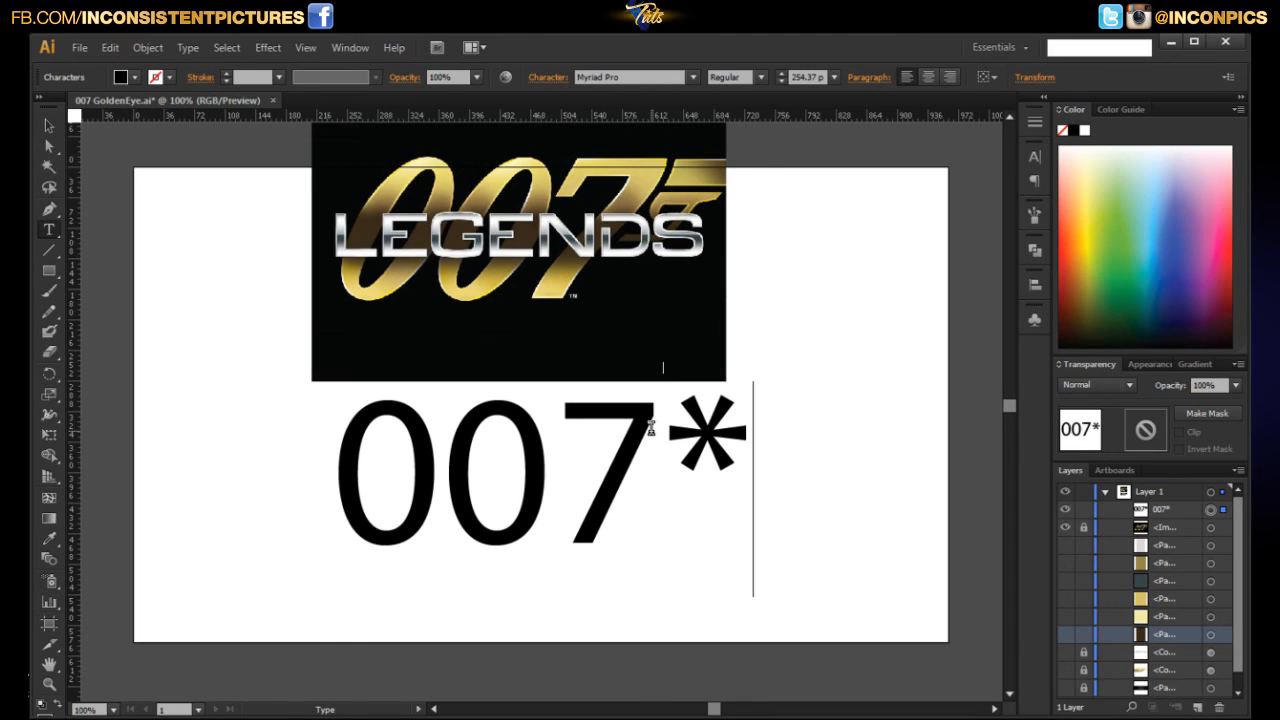
key(Escape)
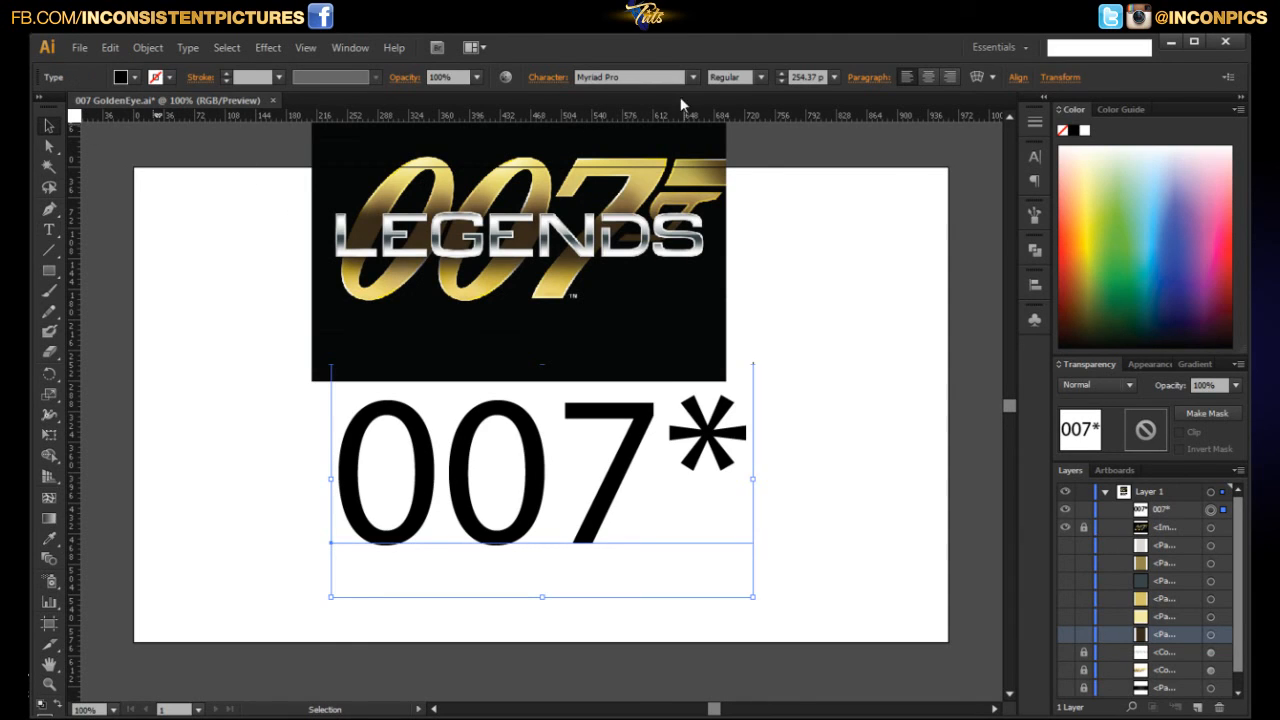
Set the font of the "007*" text to 007 GoldenEye
click(646, 78)
click(692, 77)
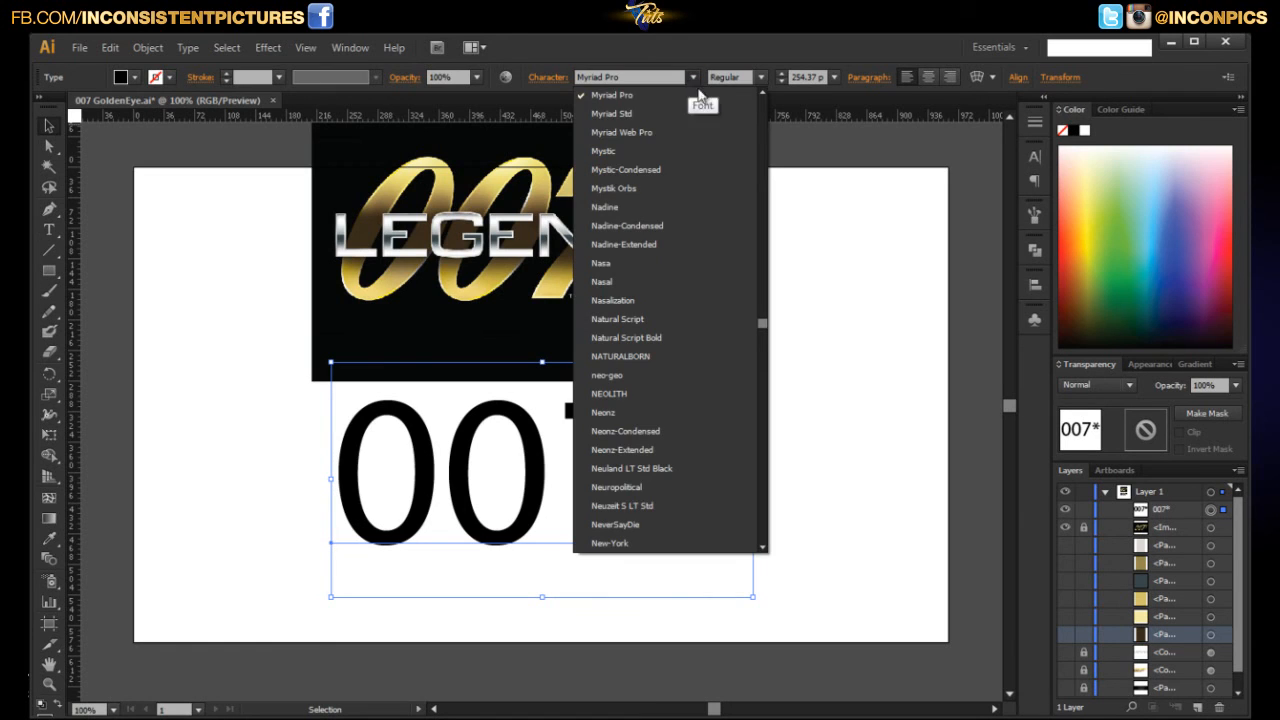
drag(763, 323, 763, 100)
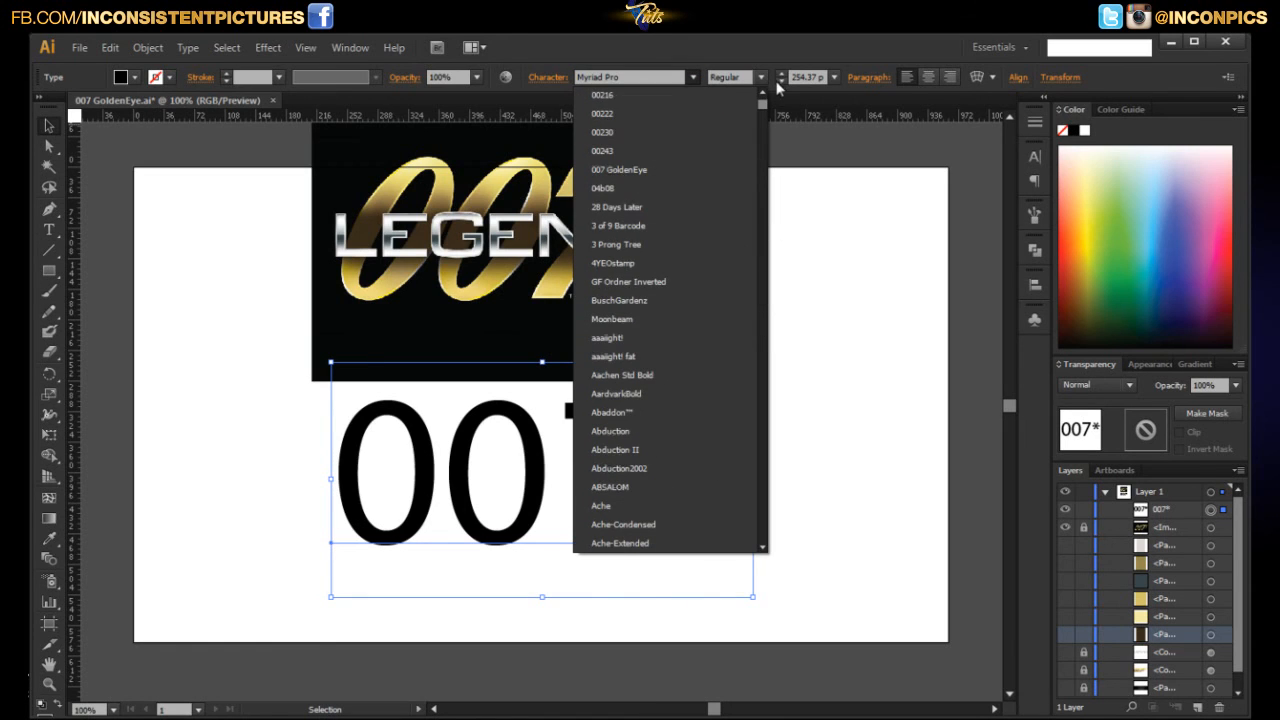
click(628, 172)
click(813, 474)
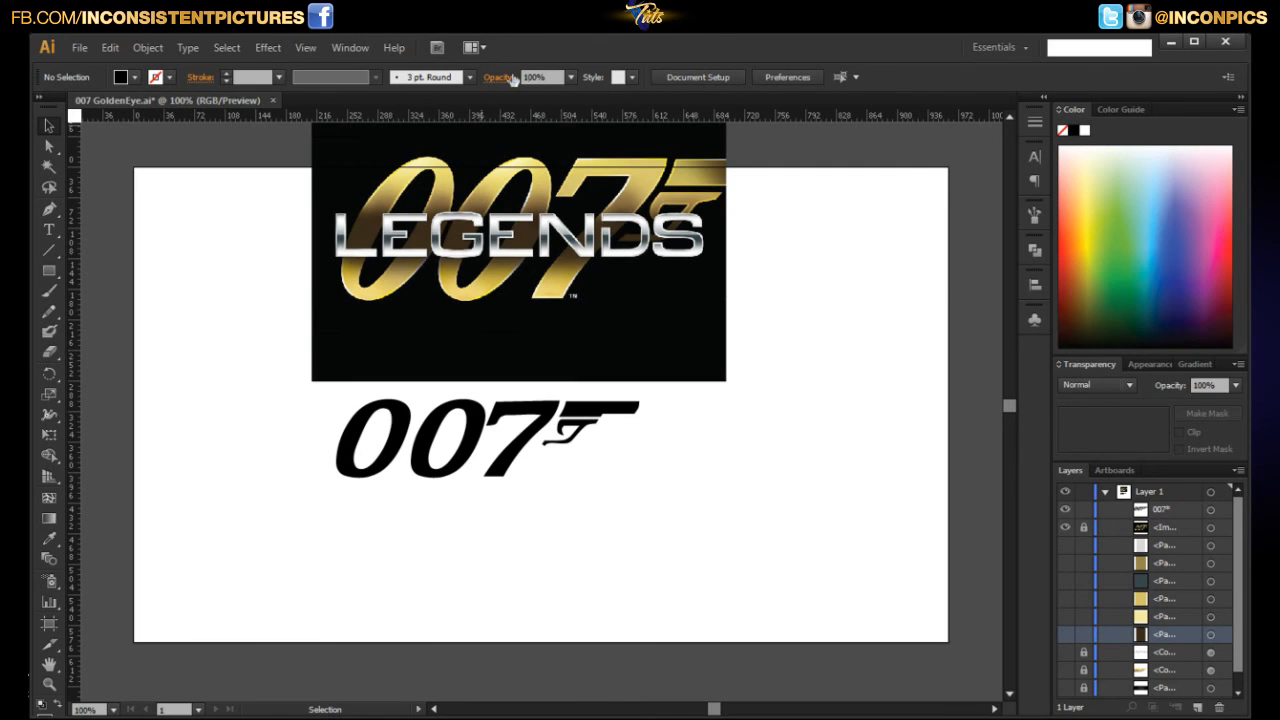
click(529, 422)
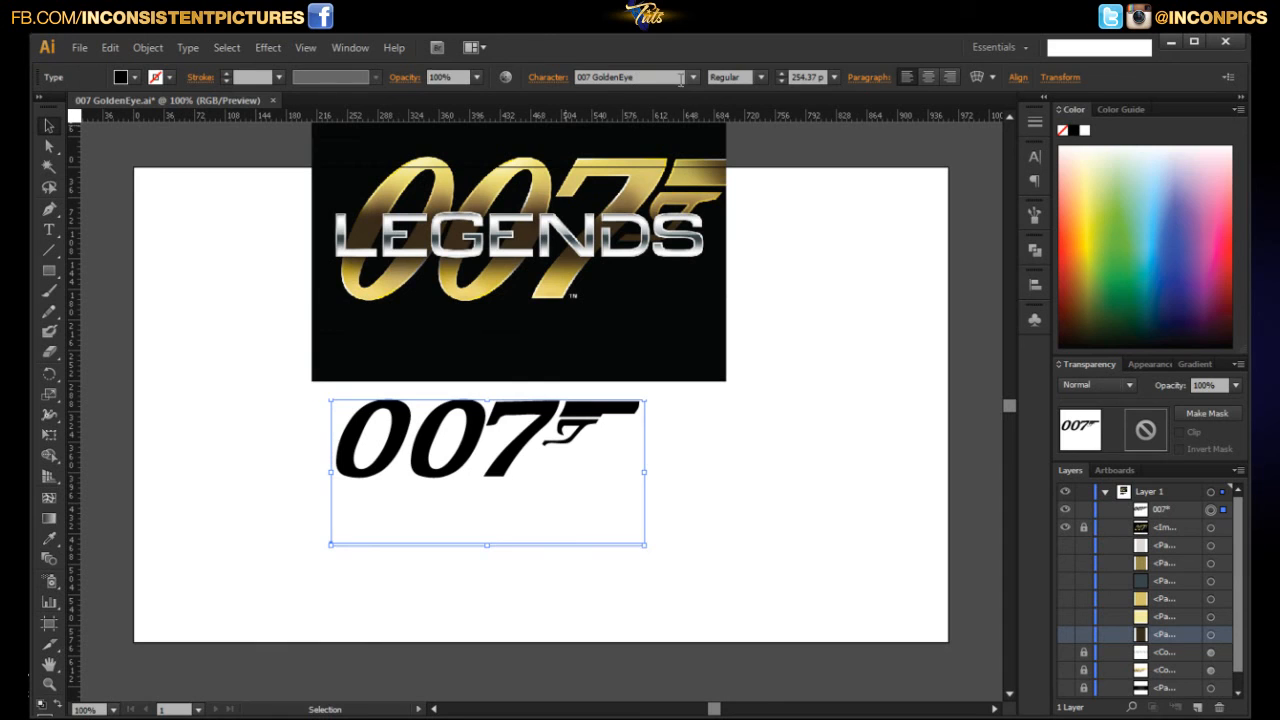
click(841, 443)
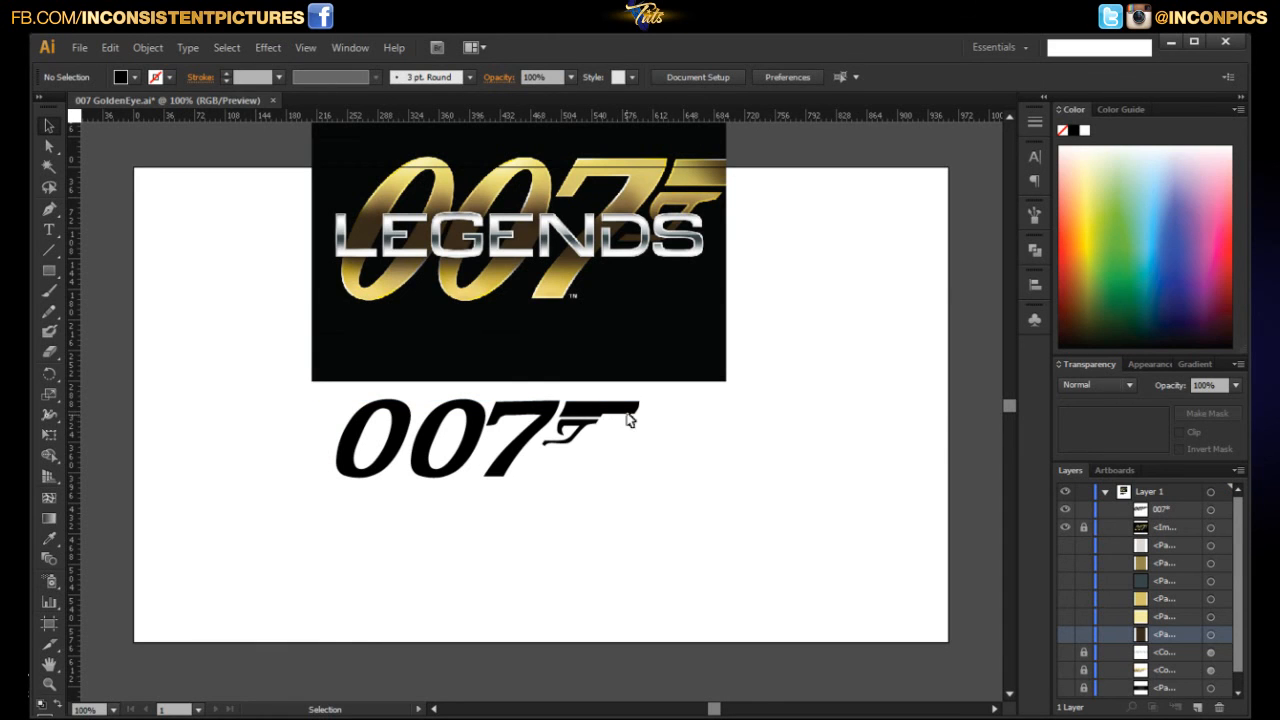
Compare the digits and gun shape of the black 007 text with those in the gold reference logo
scroll(641, 416, up, 2)
drag(734, 206, 659, 548)
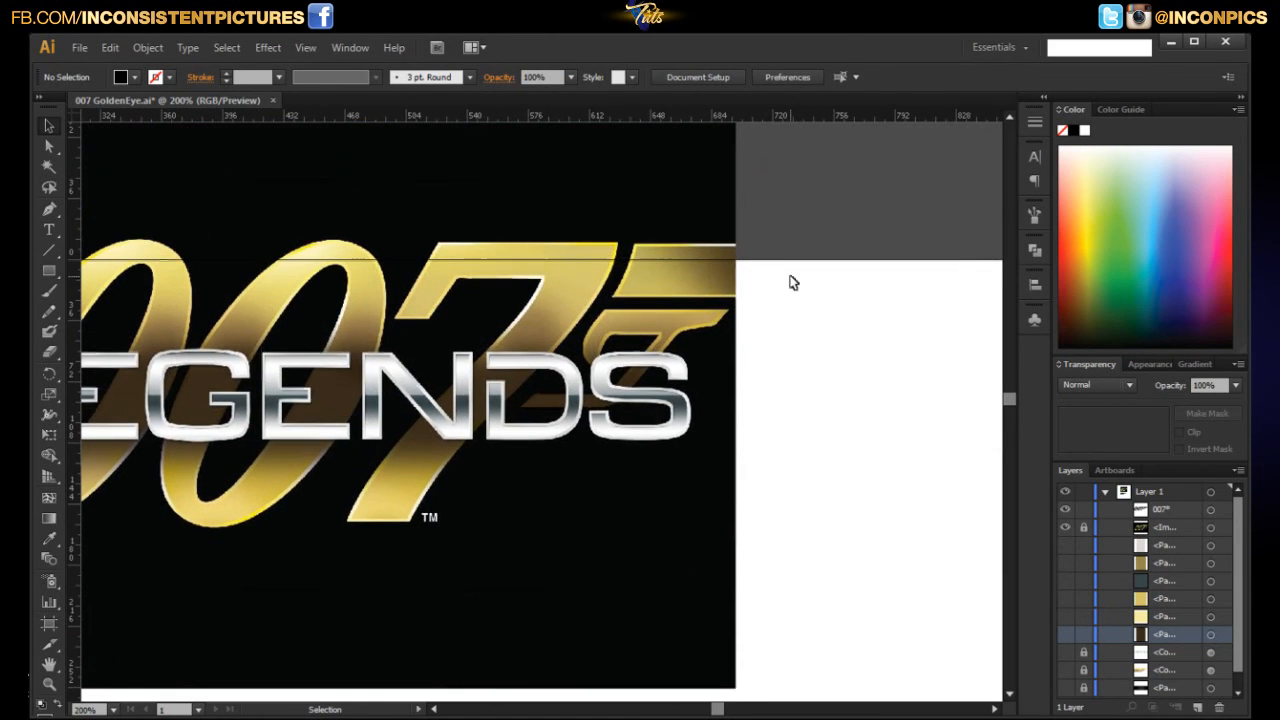
drag(542, 688, 646, 471)
drag(668, 313, 577, 586)
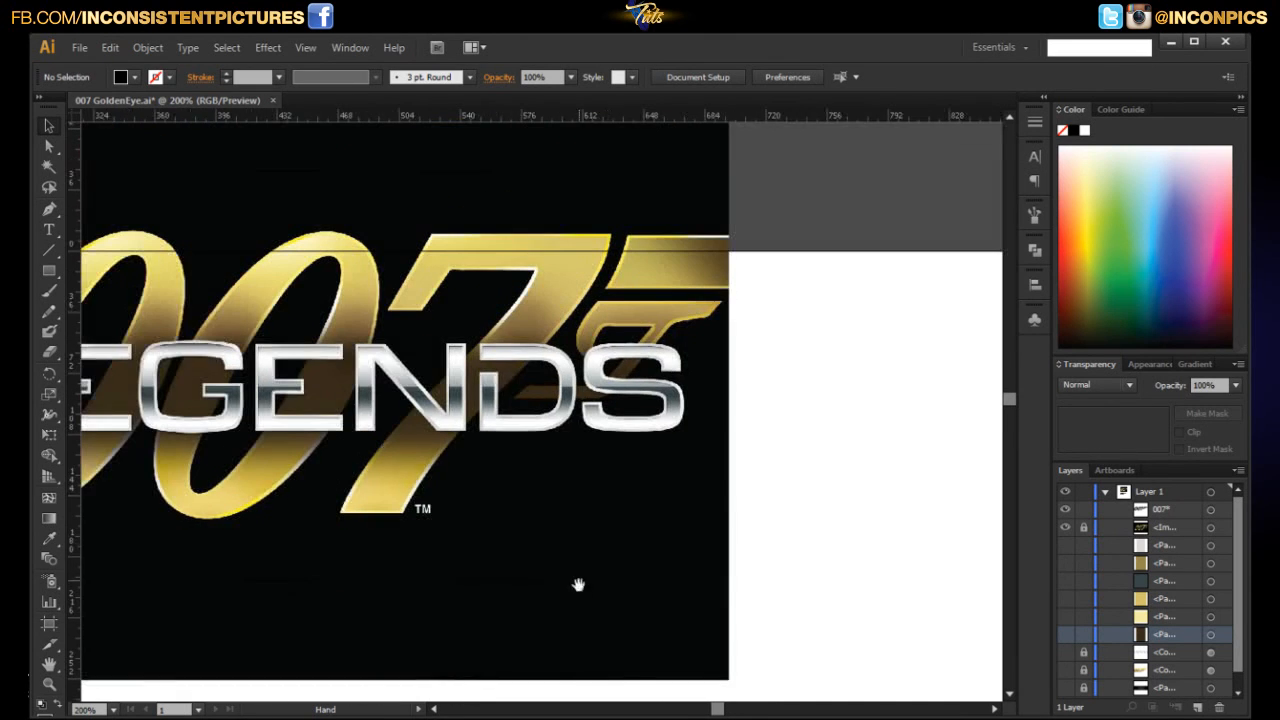
drag(604, 478, 749, 192)
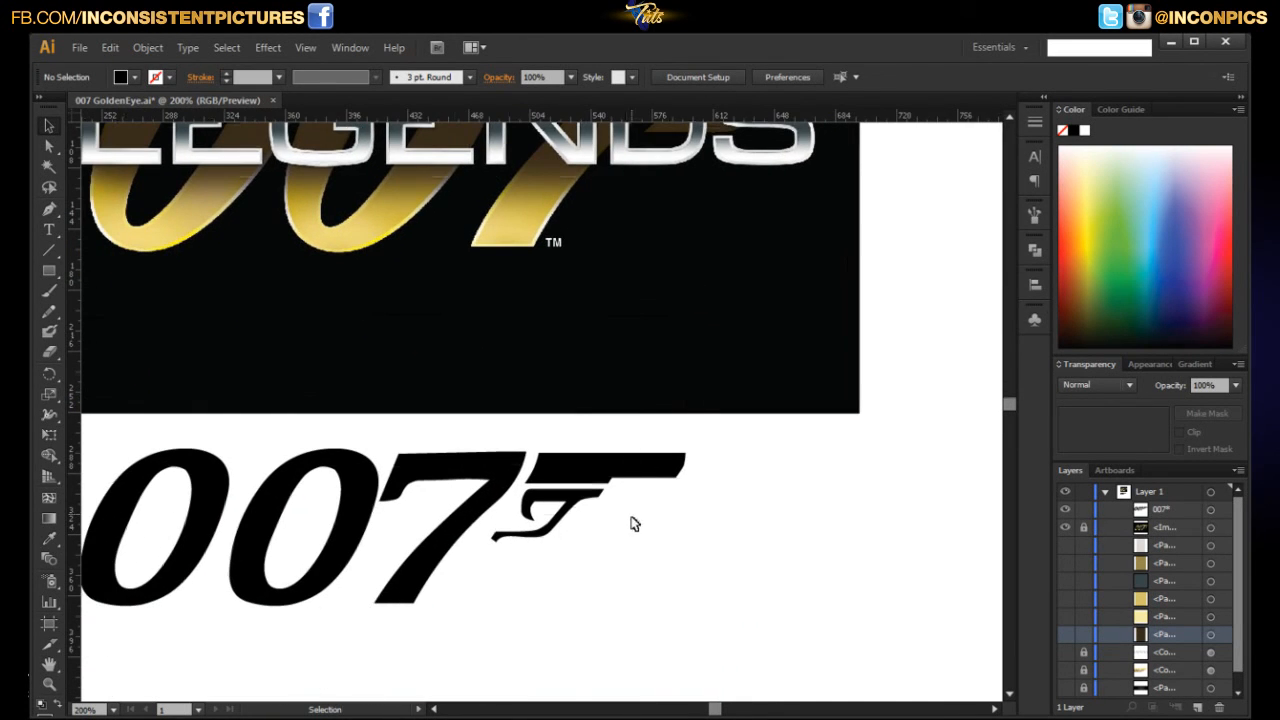
scroll(665, 488, down, 2)
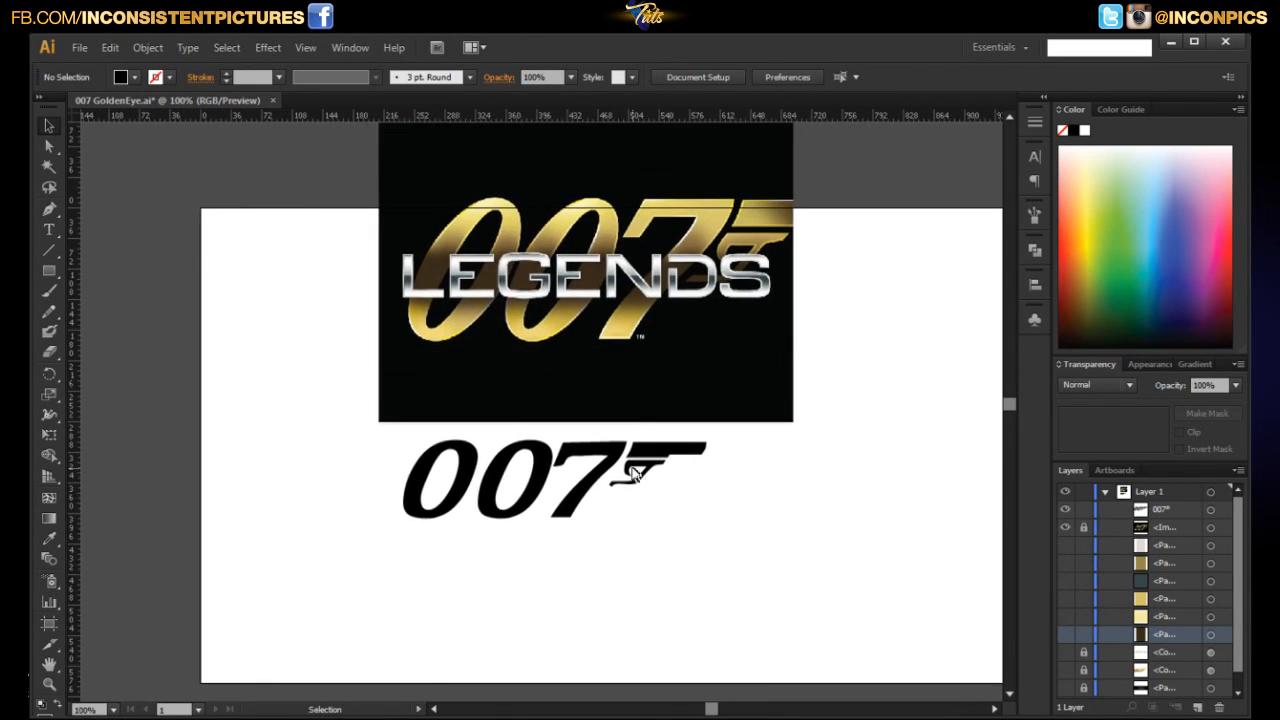
scroll(600, 498, up, 1)
drag(578, 481, 595, 535)
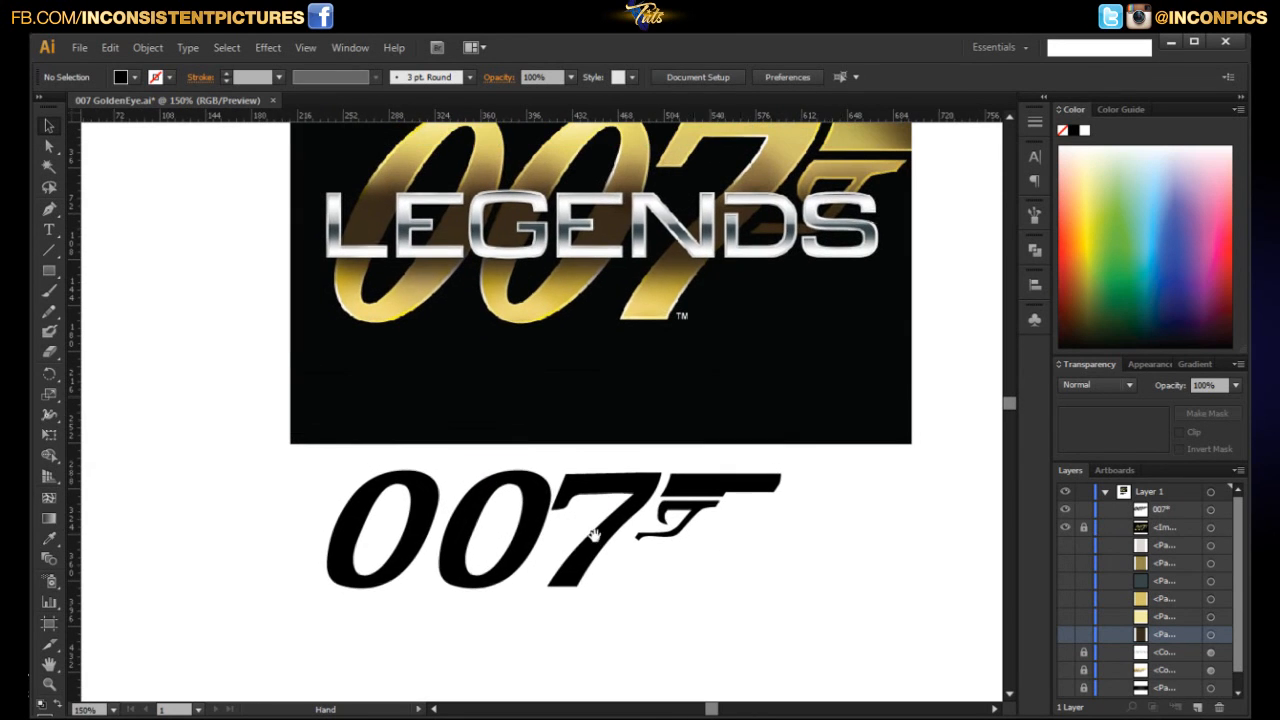
drag(556, 583, 500, 634)
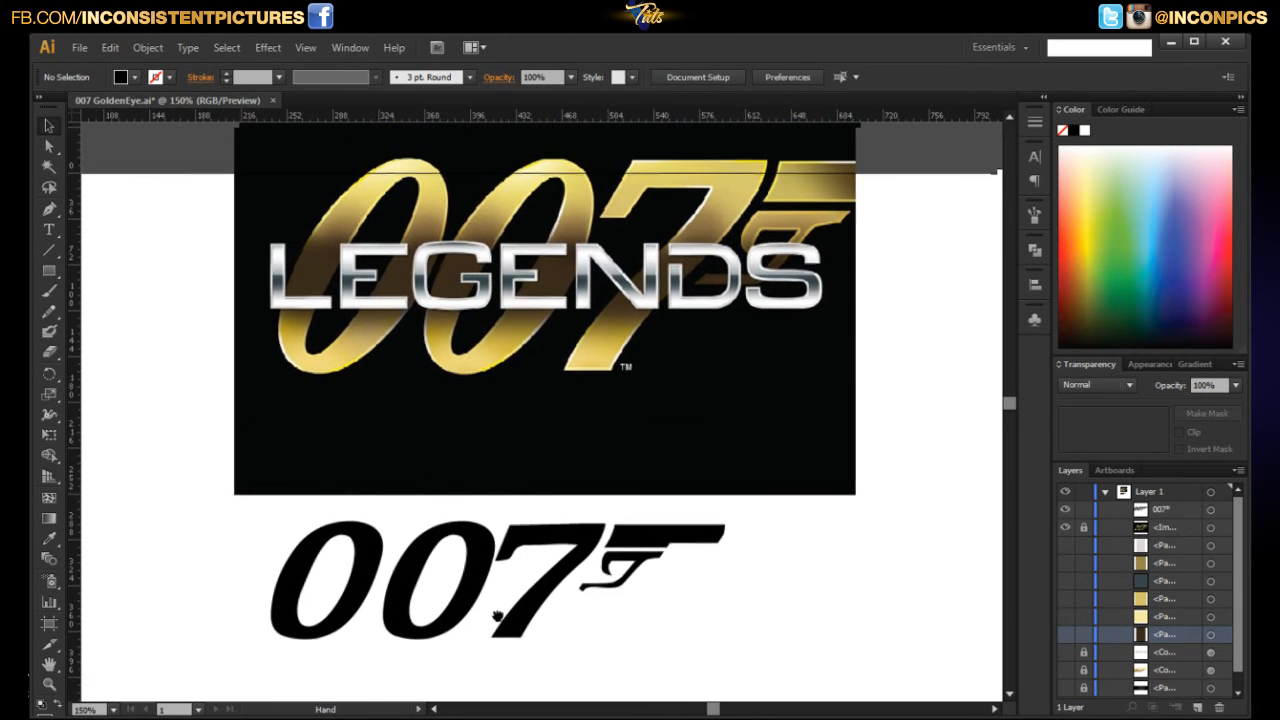
Enlarge the black 007 gun text to about 390 pt beneath the reference image and deselect it
click(695, 572)
drag(735, 631, 984, 631)
drag(703, 556, 669, 536)
key(space)
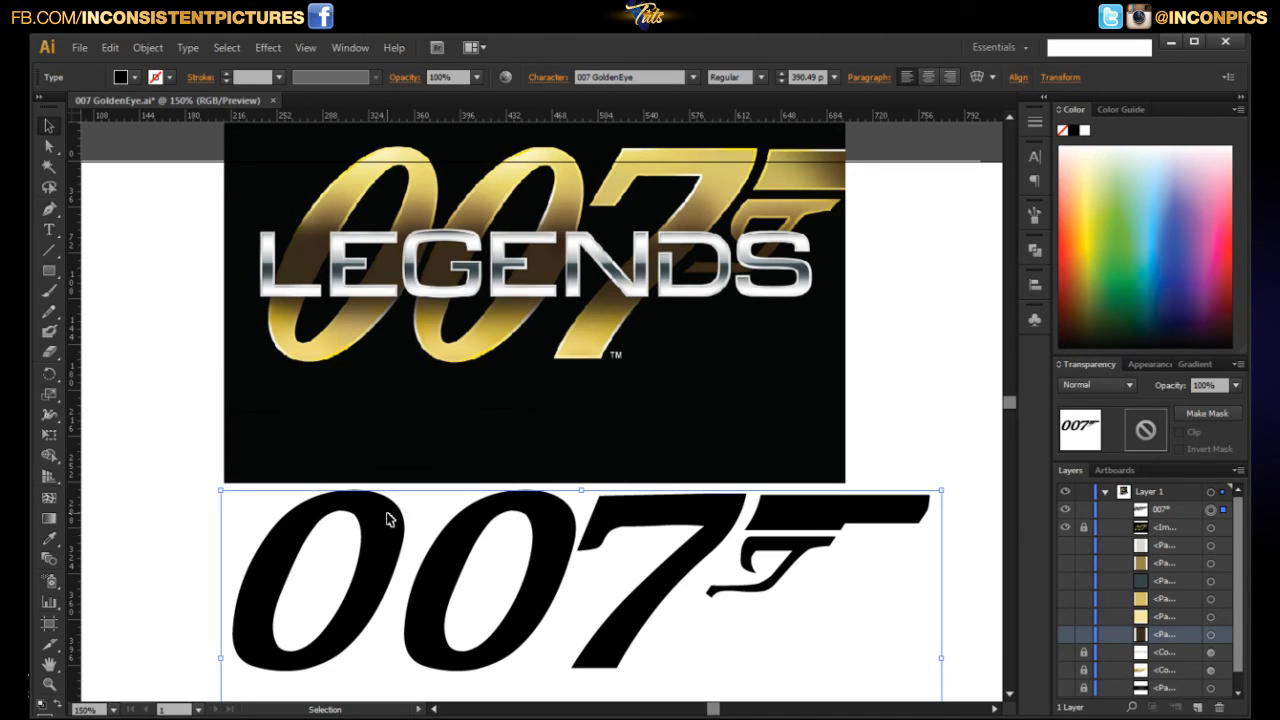
mouse_move(456, 564)
mouse_down()
mouse_move(437, 547)
mouse_move(449, 557)
mouse_up()
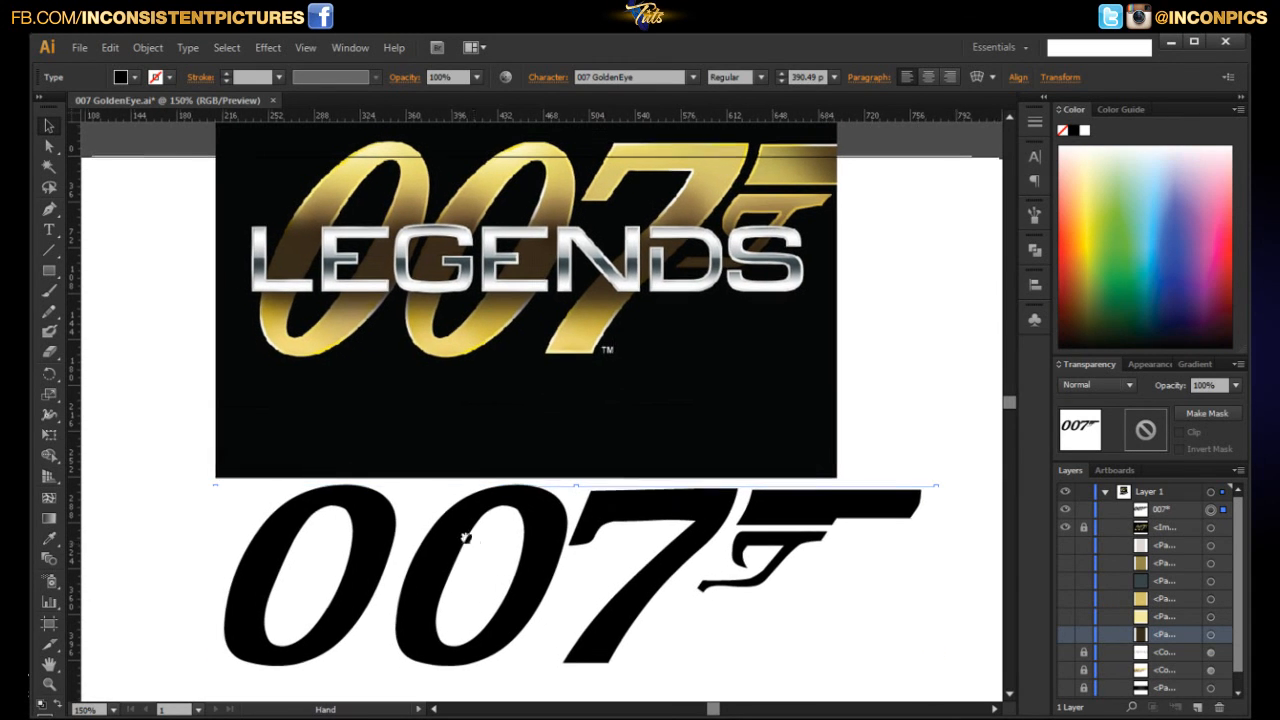
drag(463, 537, 449, 529)
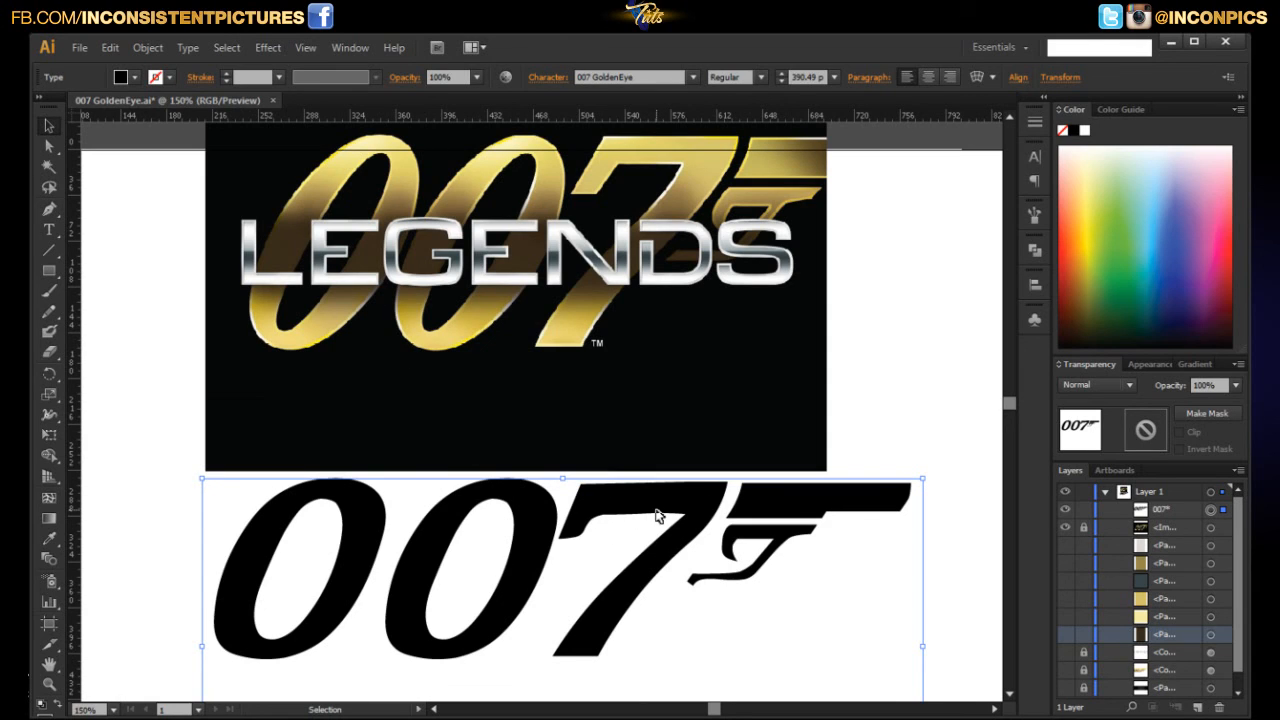
click(691, 521)
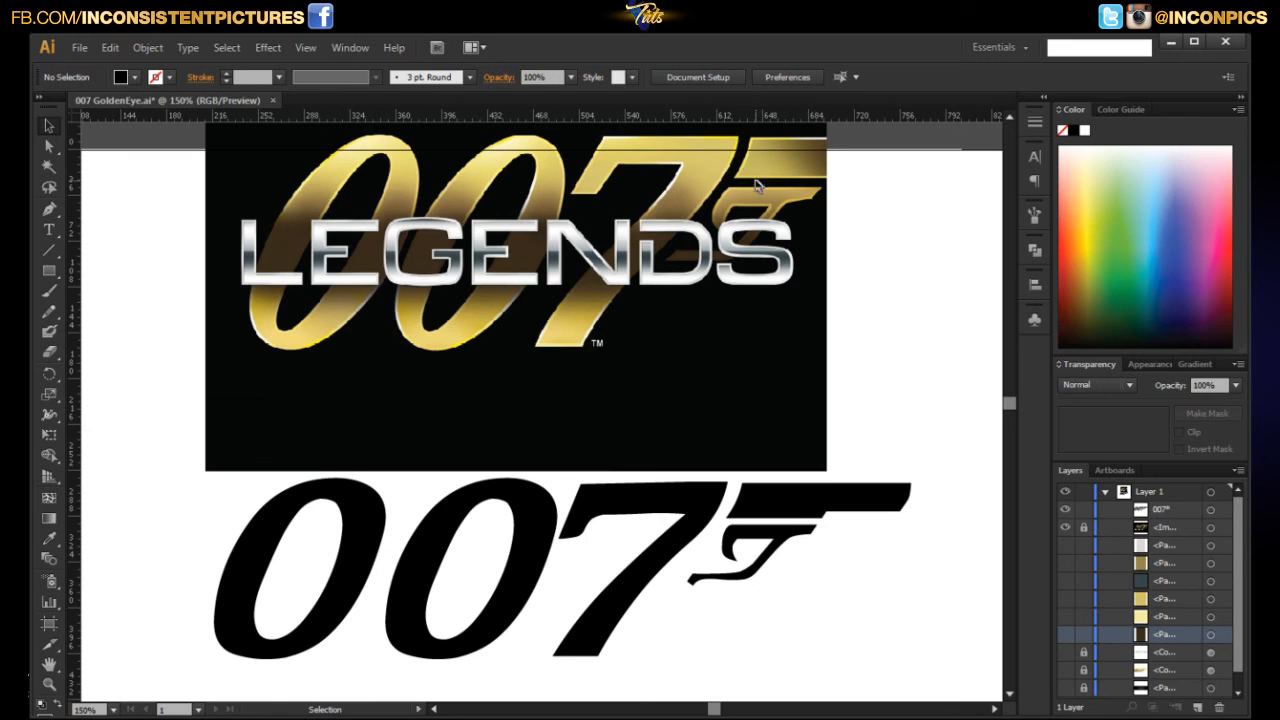
Convert the black 007 gun text beneath the reference image to outlines
scroll(729, 548, up, 4)
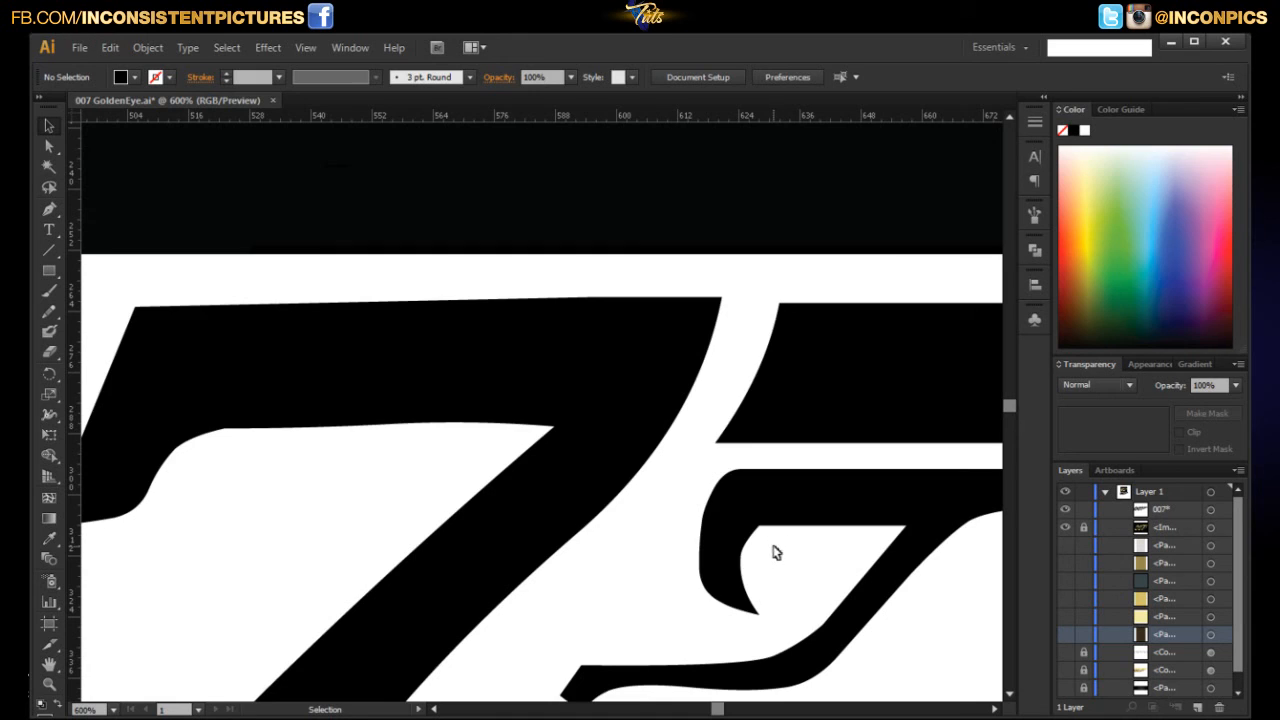
scroll(740, 531, down, 1)
scroll(740, 533, down, 1)
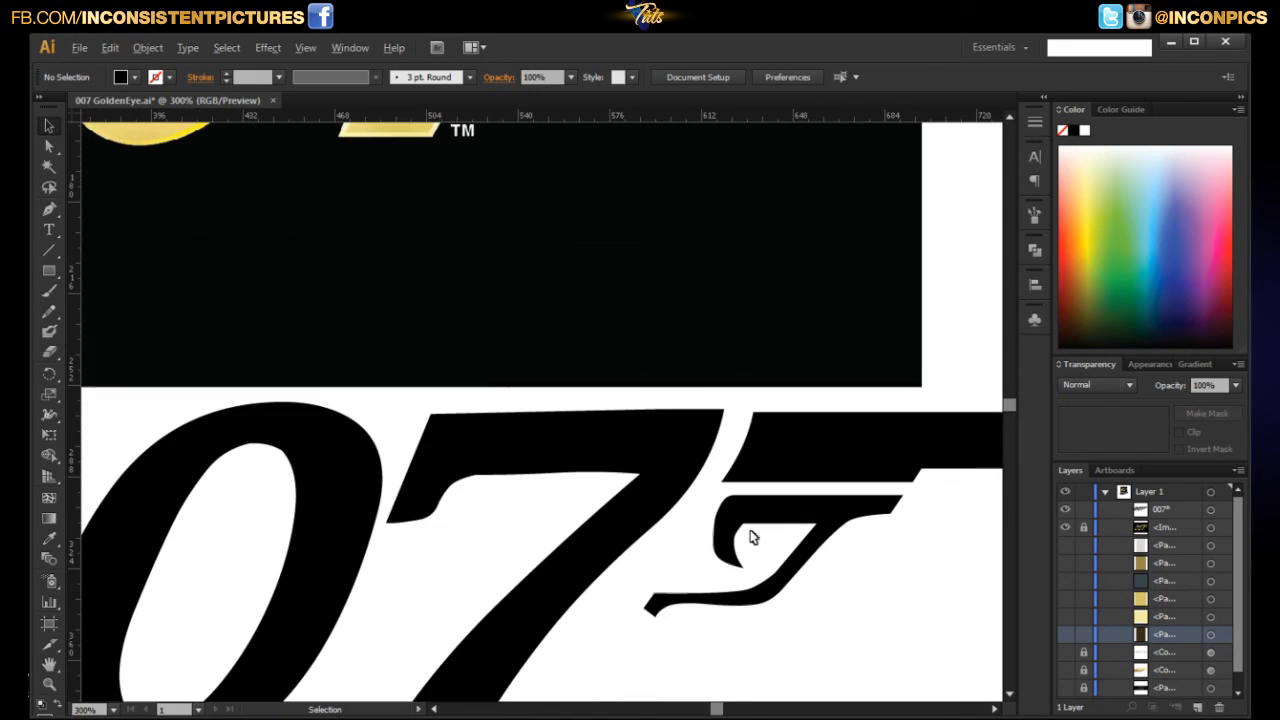
scroll(578, 533, down, 1)
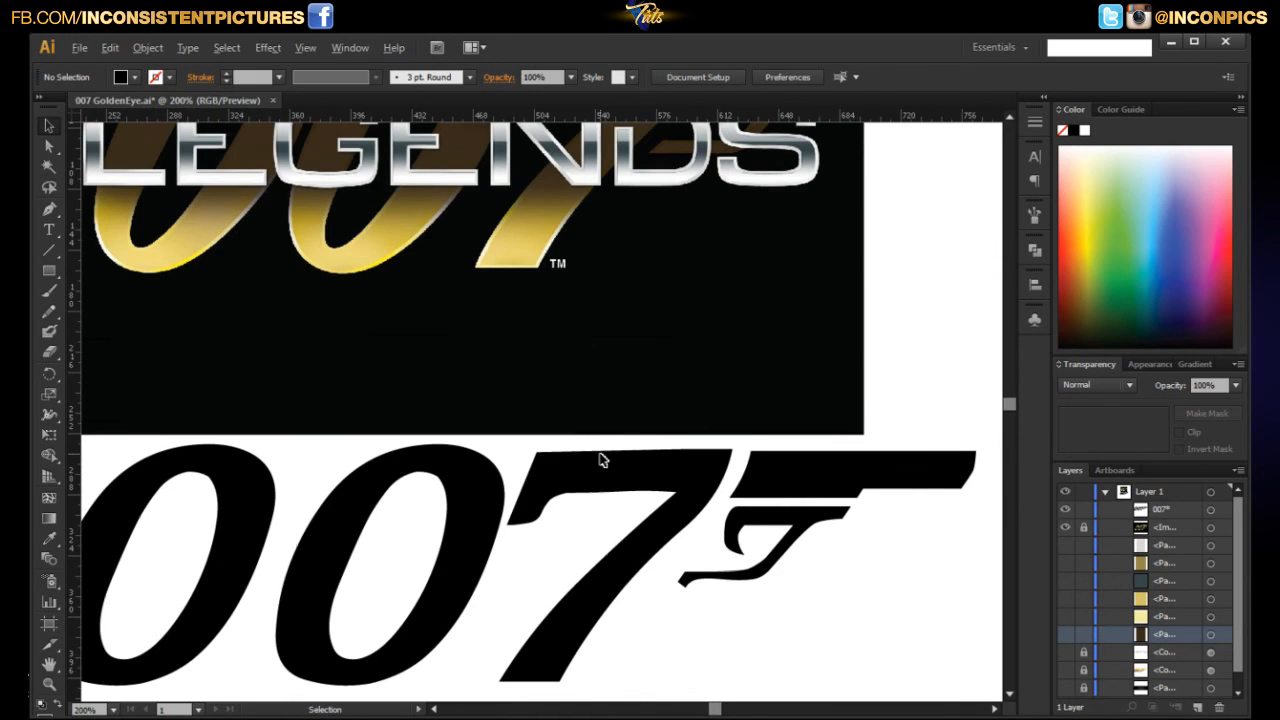
scroll(600, 459, down, 1)
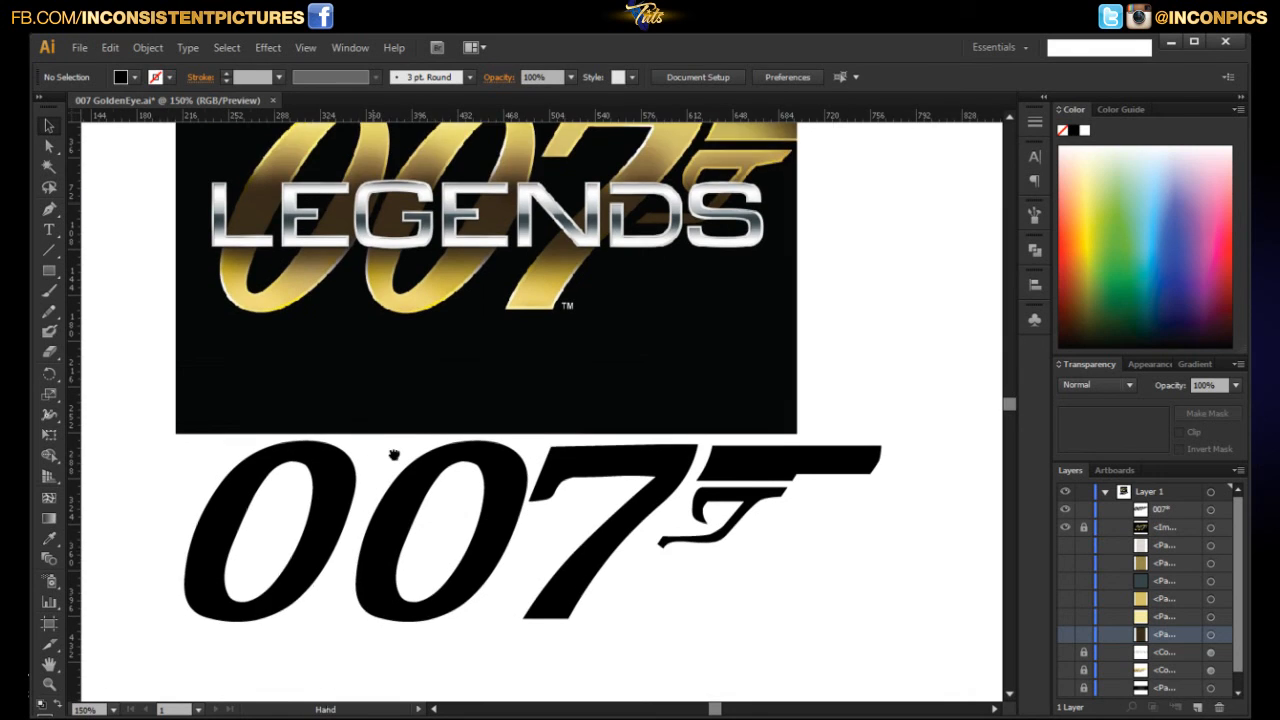
scroll(300, 380, down, 1)
click(499, 509)
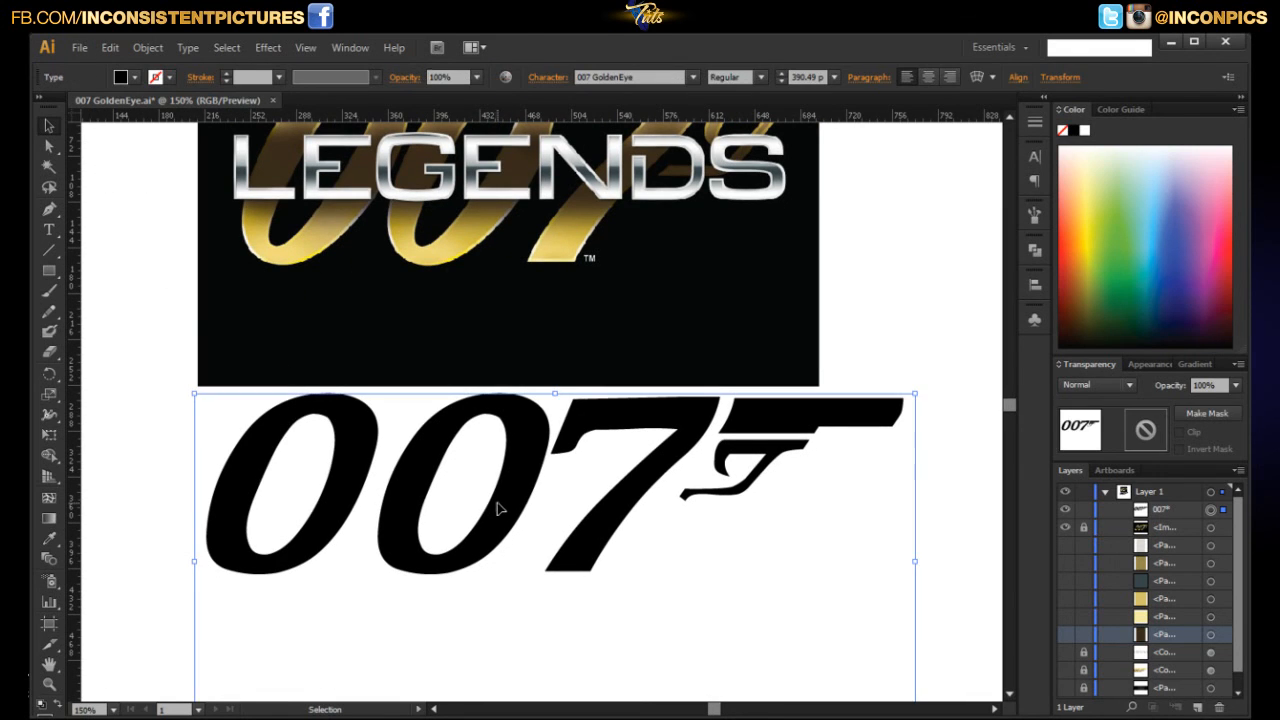
key(ctrl)
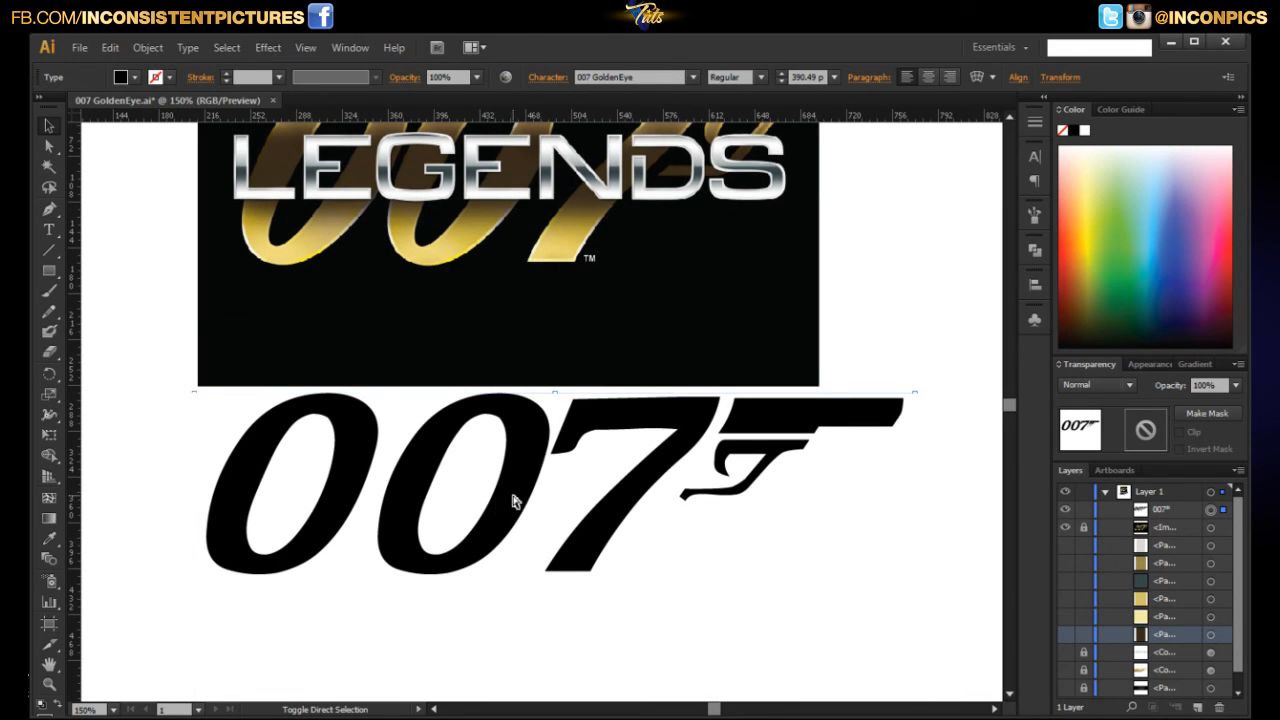
key(ctrl+shift+o)
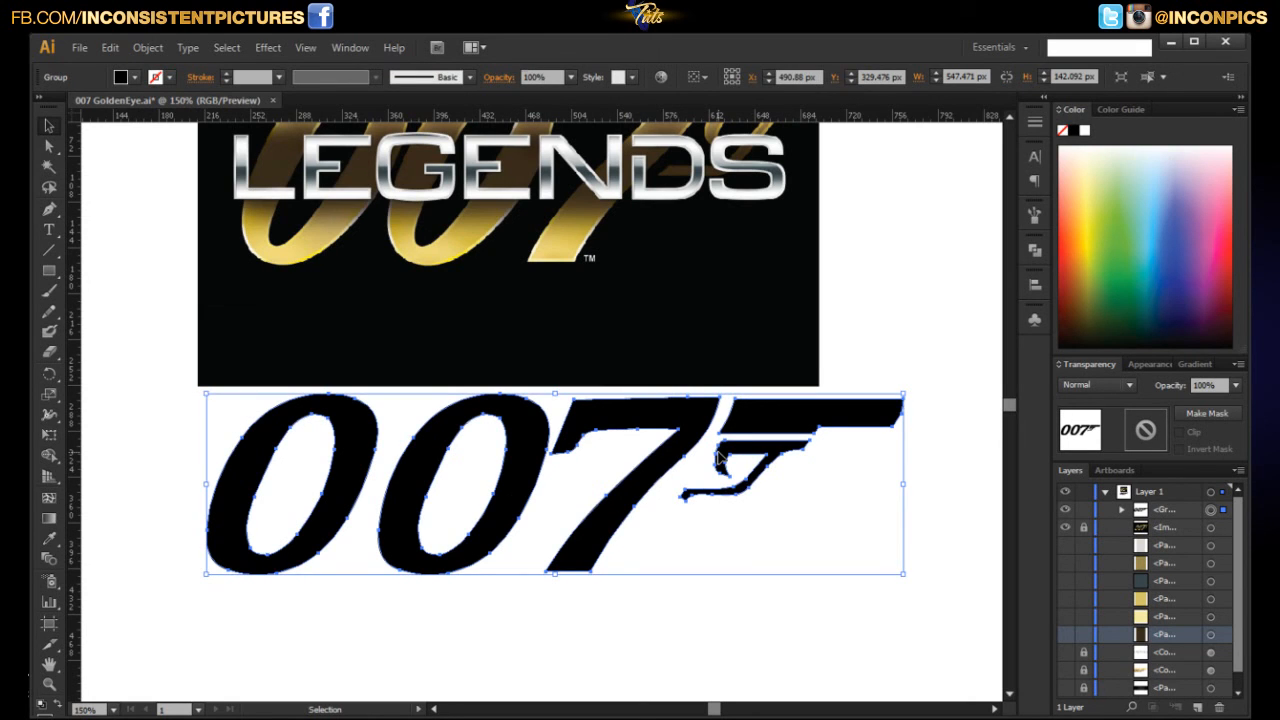
Try moving an anchor point on the outer curve of the gun's trigger guard, and undo the change
click(803, 501)
scroll(802, 476, up, 3)
click(755, 400)
scroll(643, 394, up, 4)
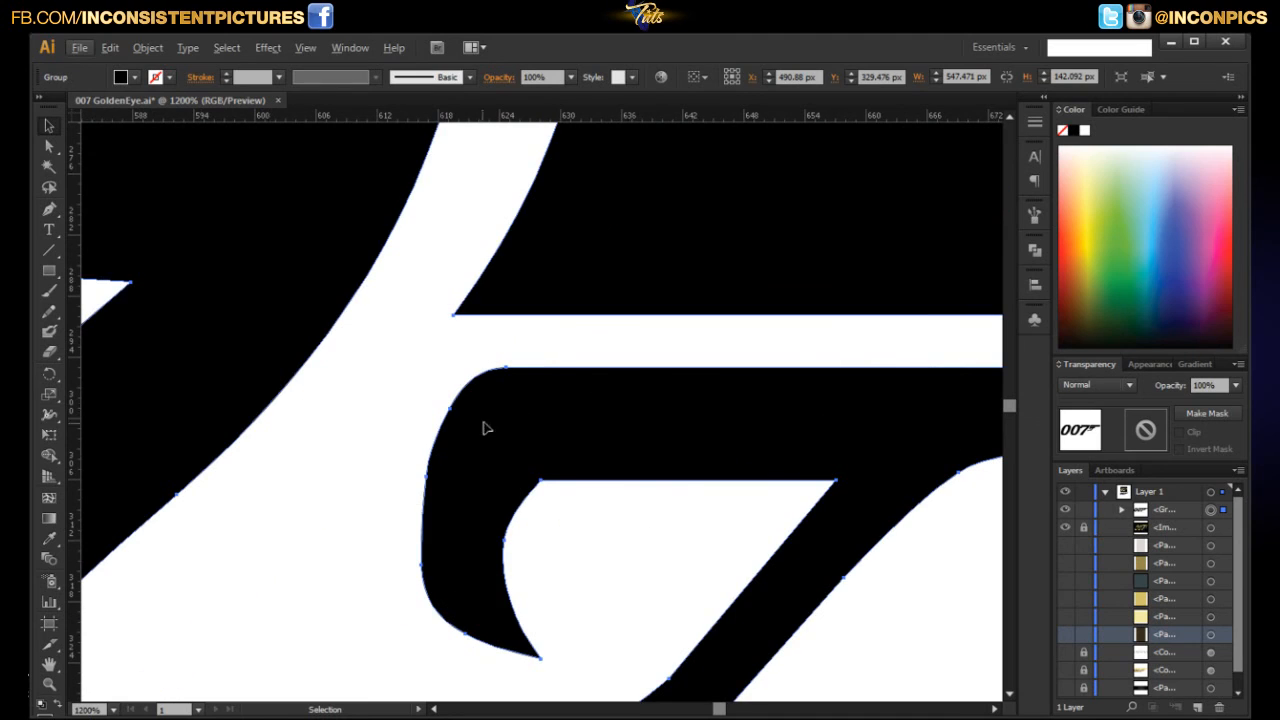
key(a)
drag(427, 479, 408, 476)
key(ctrl+z)
click(415, 481)
key(ctrl+z)
scroll(582, 542, down, 1)
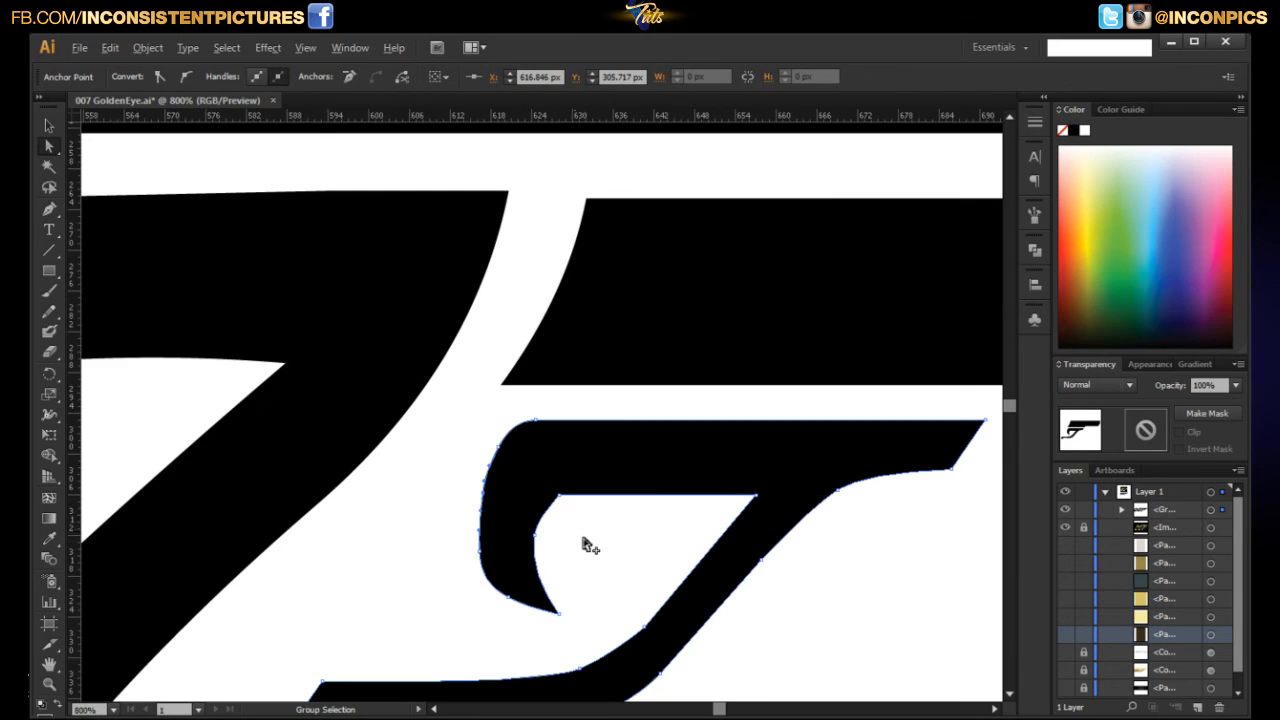
scroll(623, 489, down, 5)
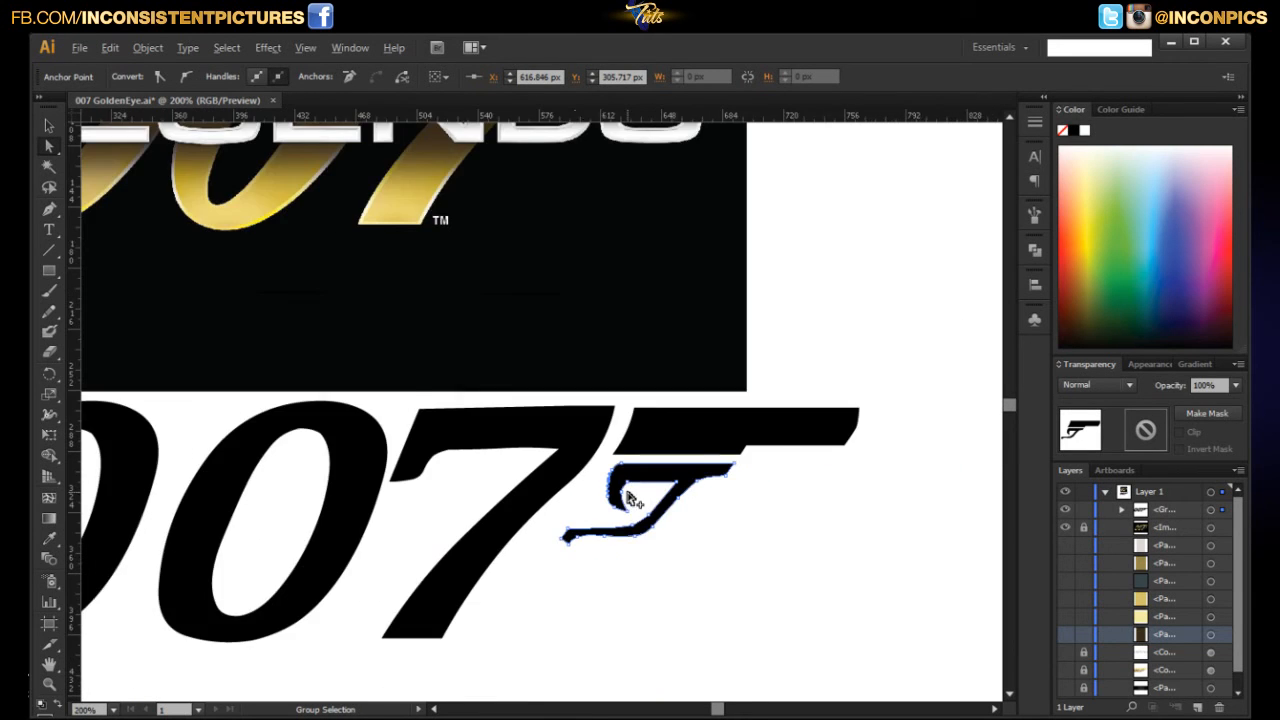
Delete both zero shapes so only the 7 and the gun are left
scroll(563, 443, up, 1)
click(509, 514)
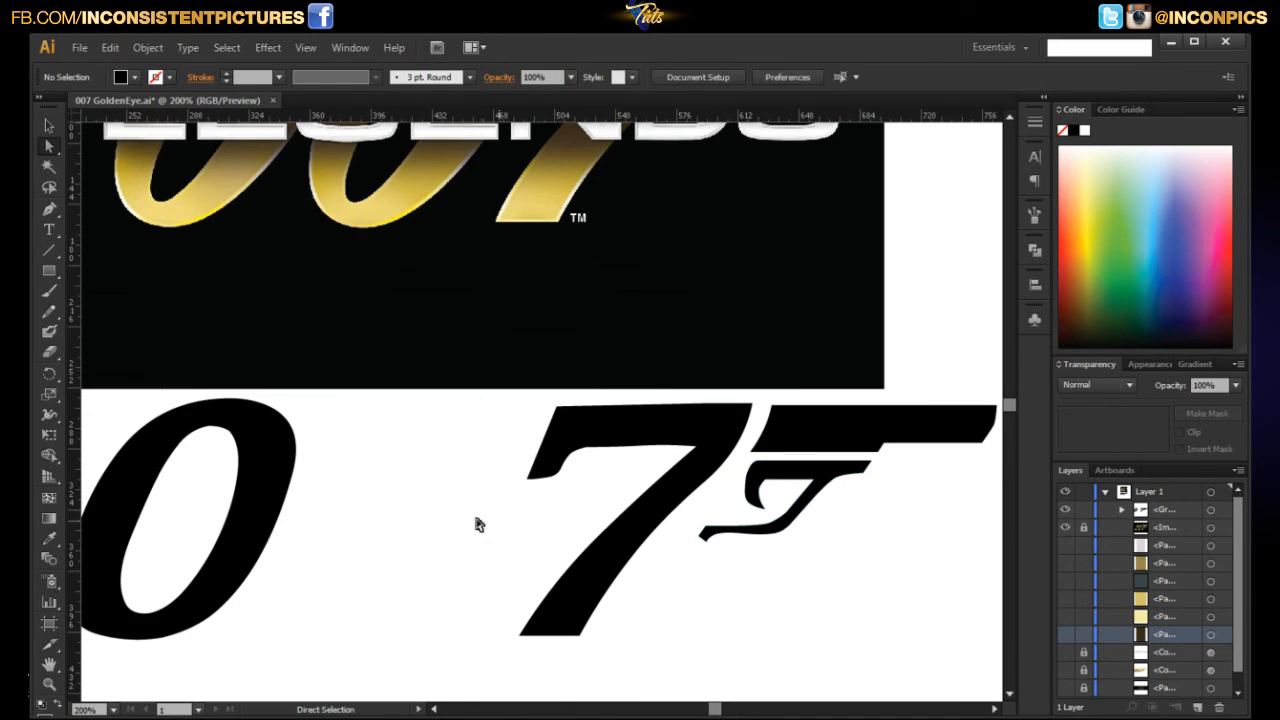
key(Delete)
click(267, 465)
key(Delete)
scroll(640, 486, up, 2)
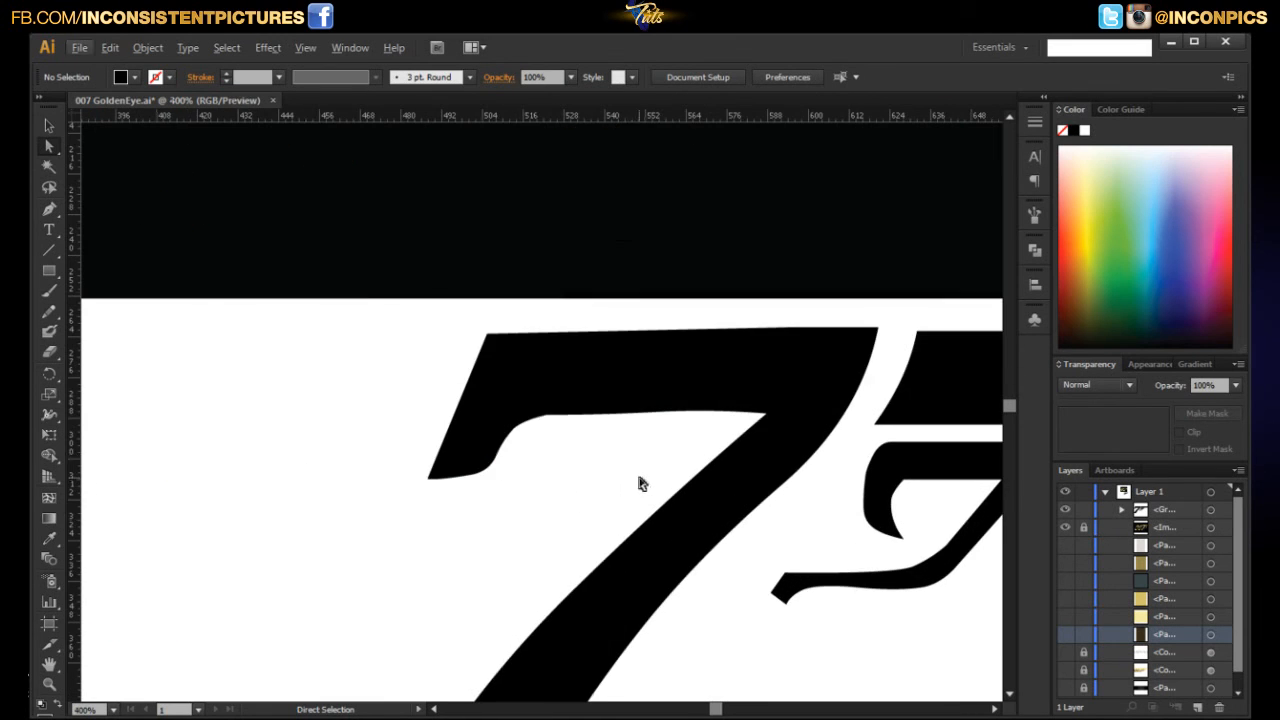
Hide the reference image and select the anchor point on the inner curve of the 7's serif
drag(640, 486, 540, 353)
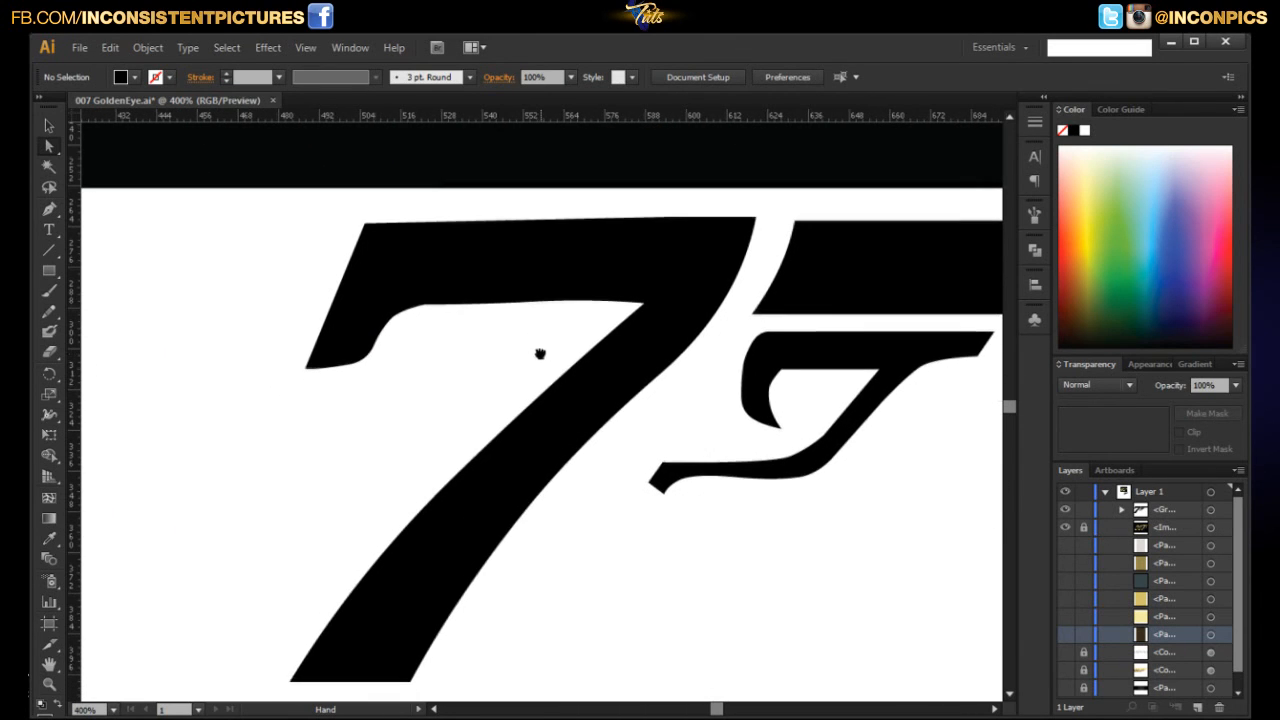
click(1064, 528)
click(420, 334)
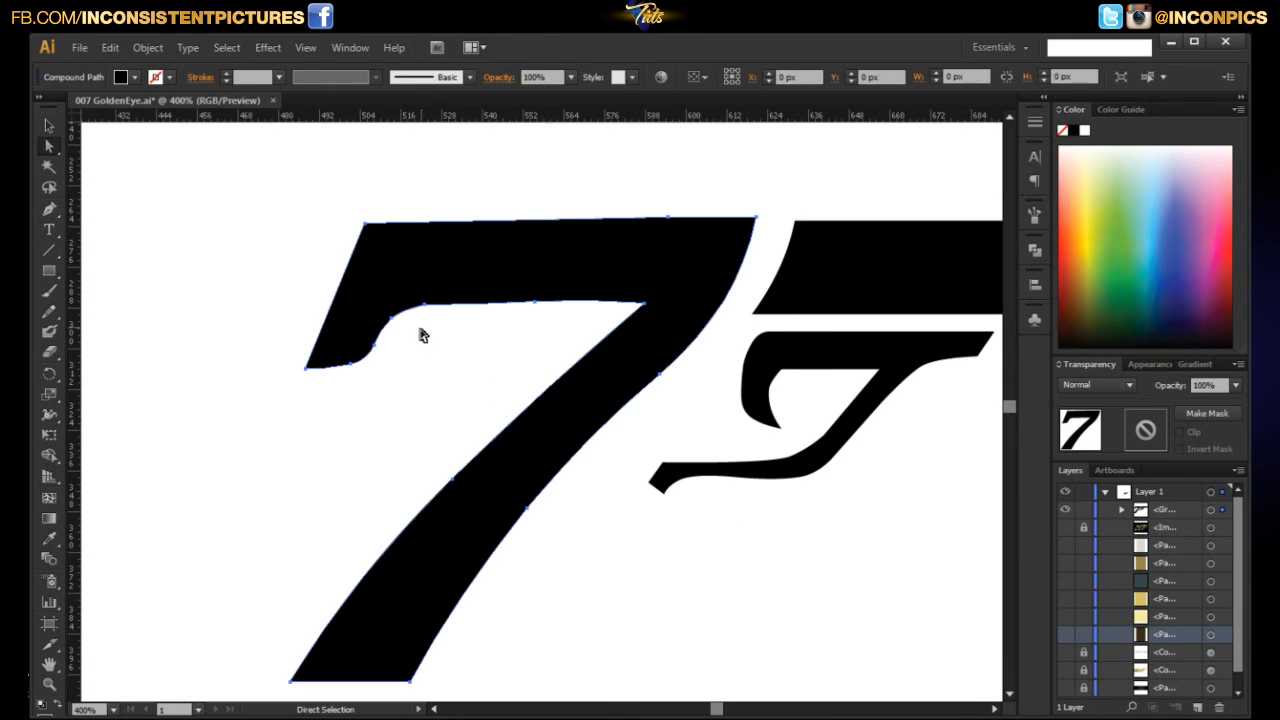
scroll(410, 331, up, 2)
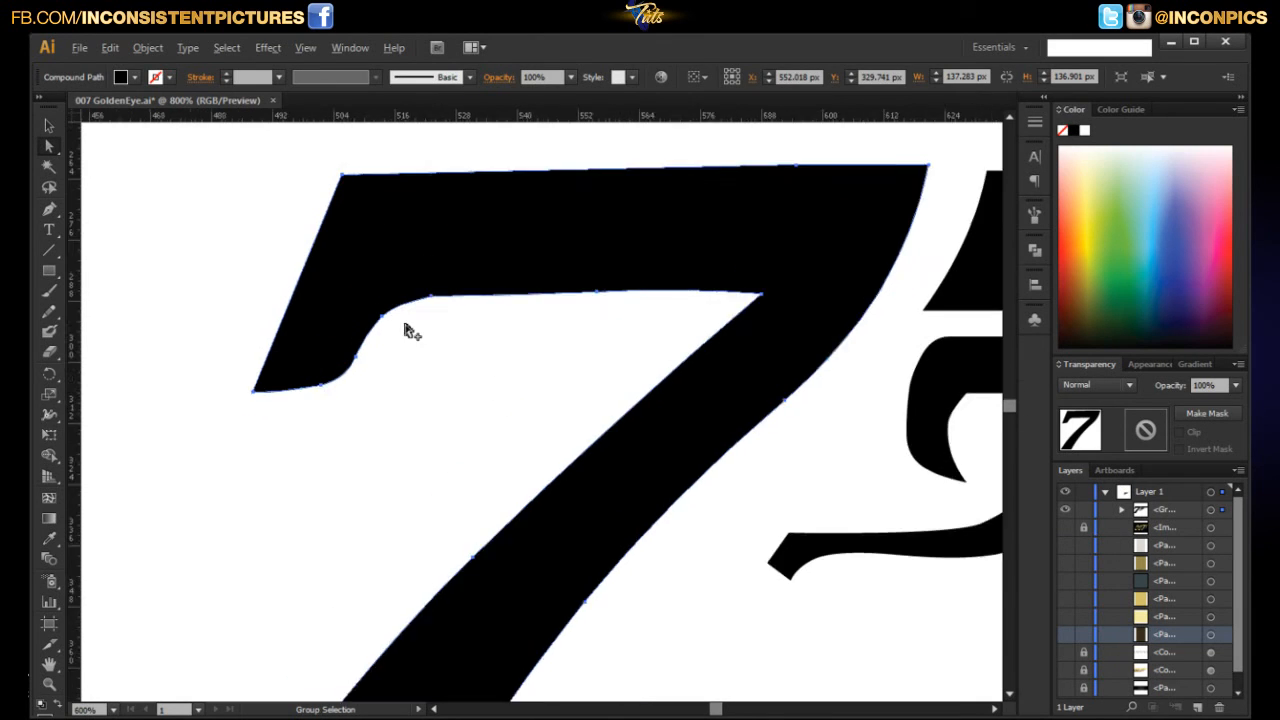
click(377, 319)
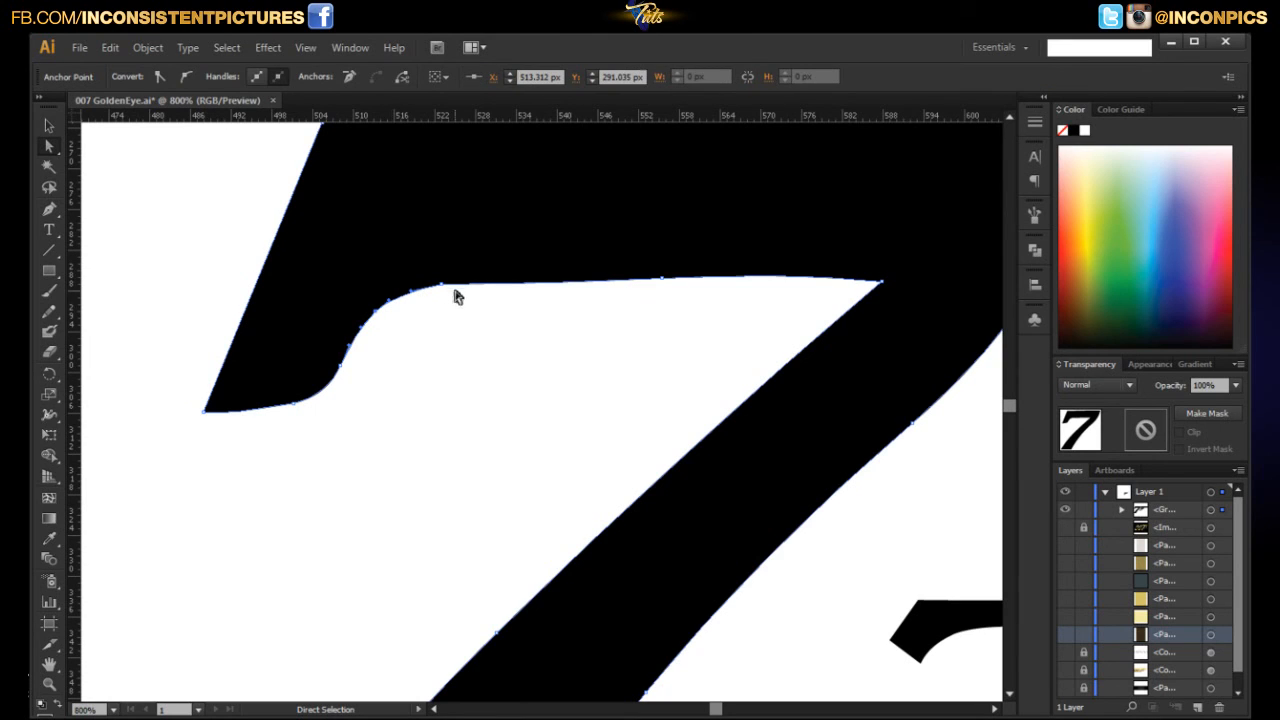
Try deleting the middle anchor point on the underside of the 7's crossbar, and undo the deletion
click(665, 346)
click(666, 279)
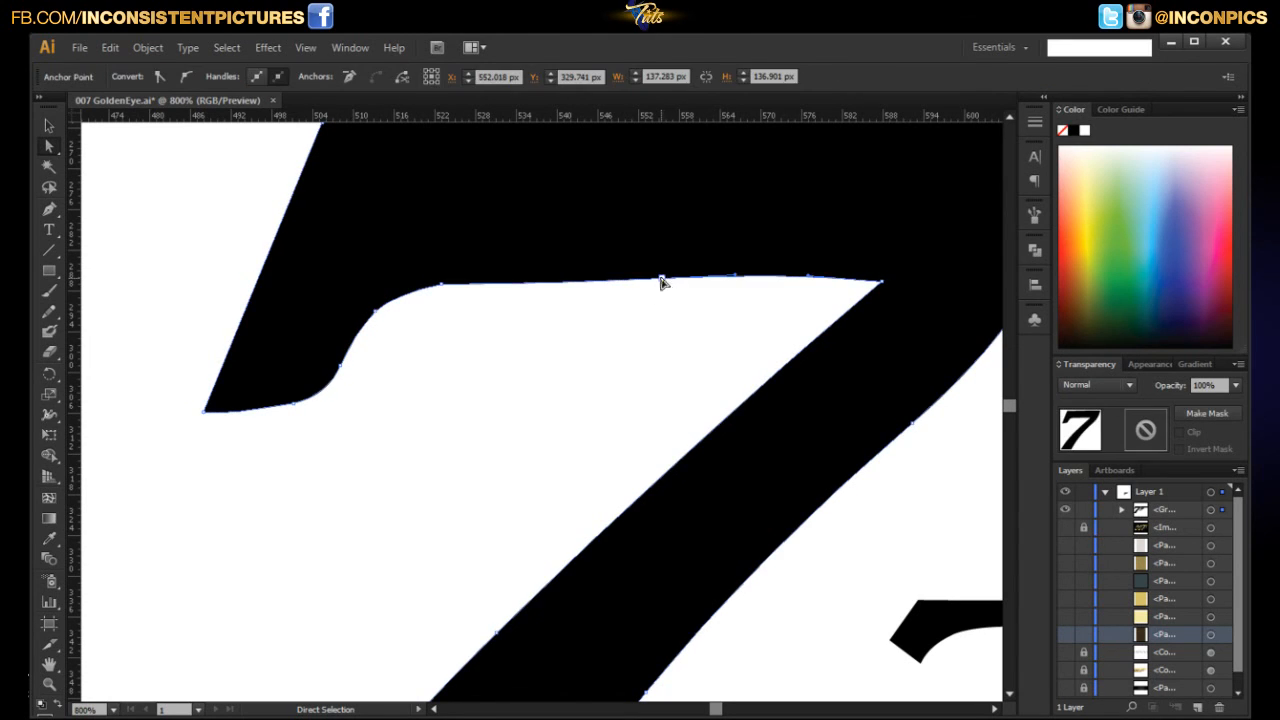
click(661, 279)
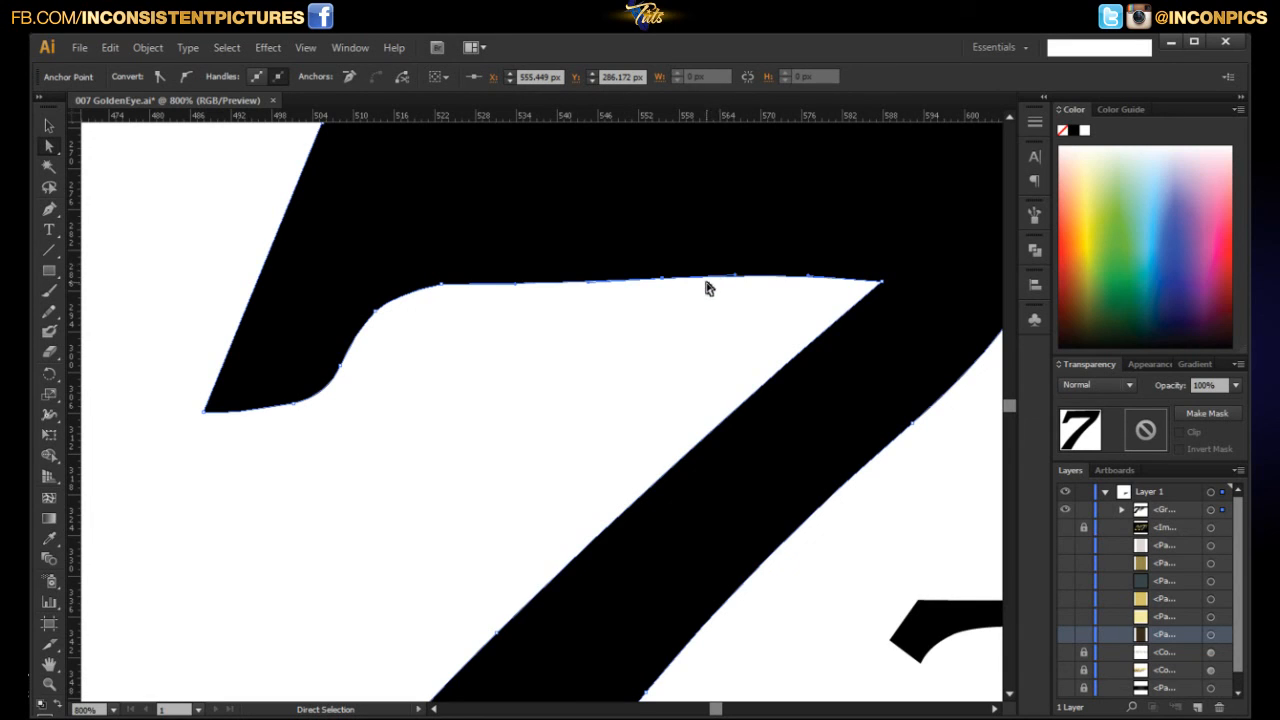
key(Delete)
click(657, 295)
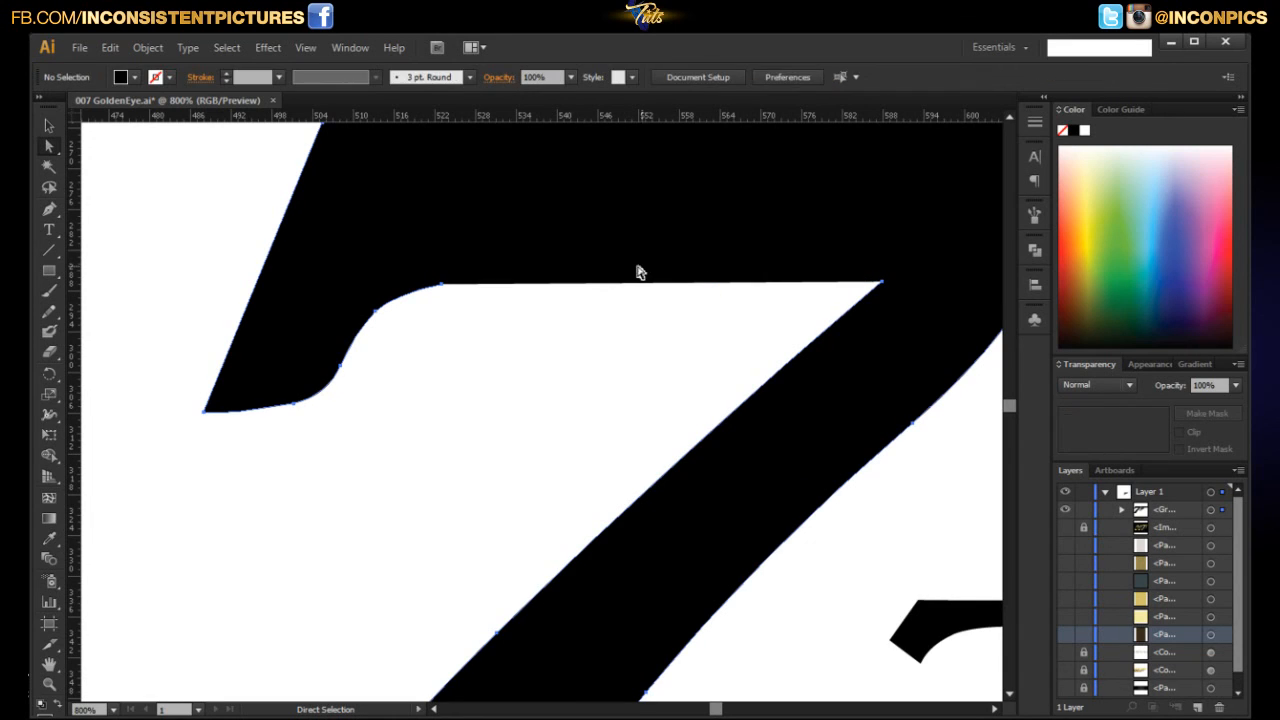
click(637, 268)
key(ctrl+z)
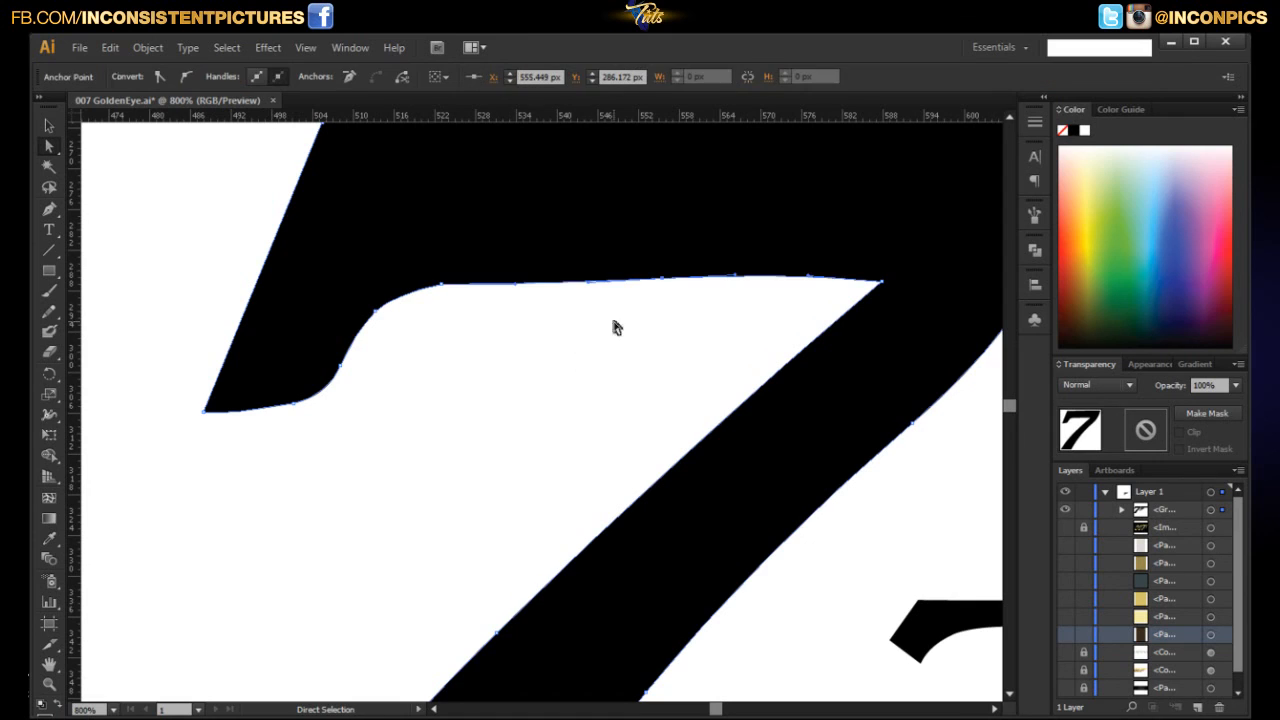
Delete the crossbar's middle underside anchor point once more, check the 7's path for the gap, and undo the deletion
click(633, 300)
click(661, 279)
click(650, 312)
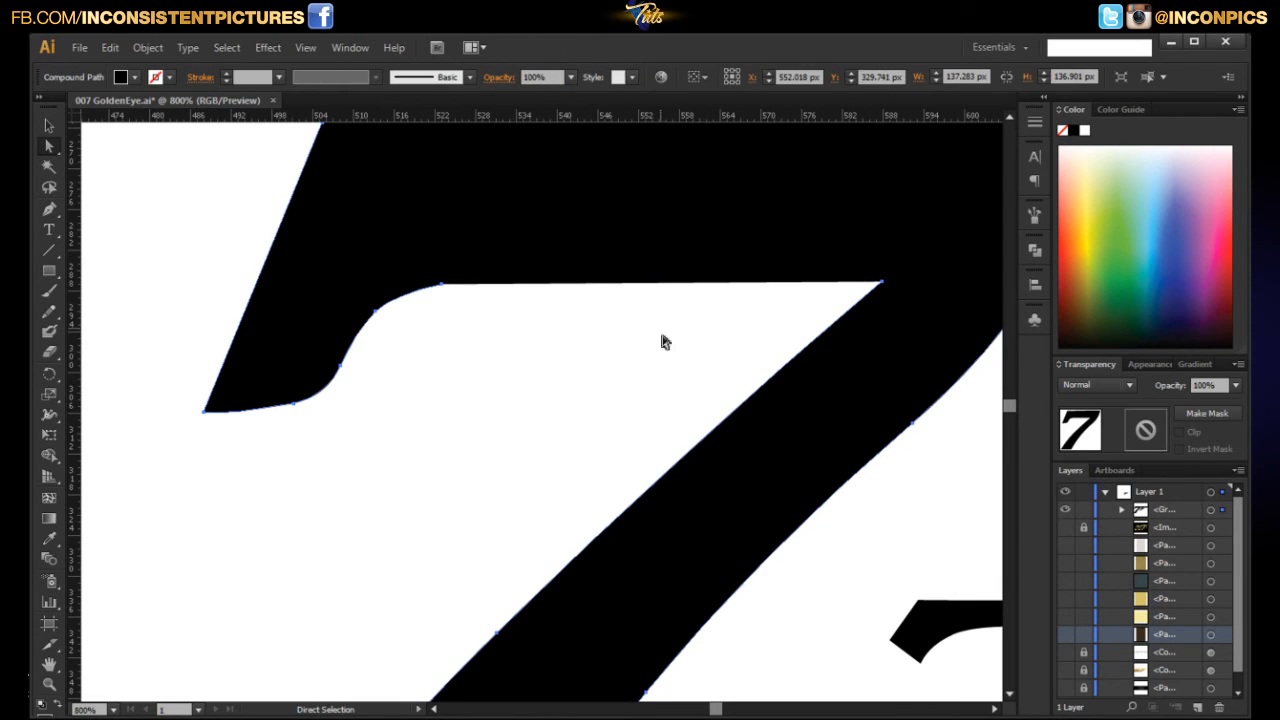
click(467, 283)
click(160, 77)
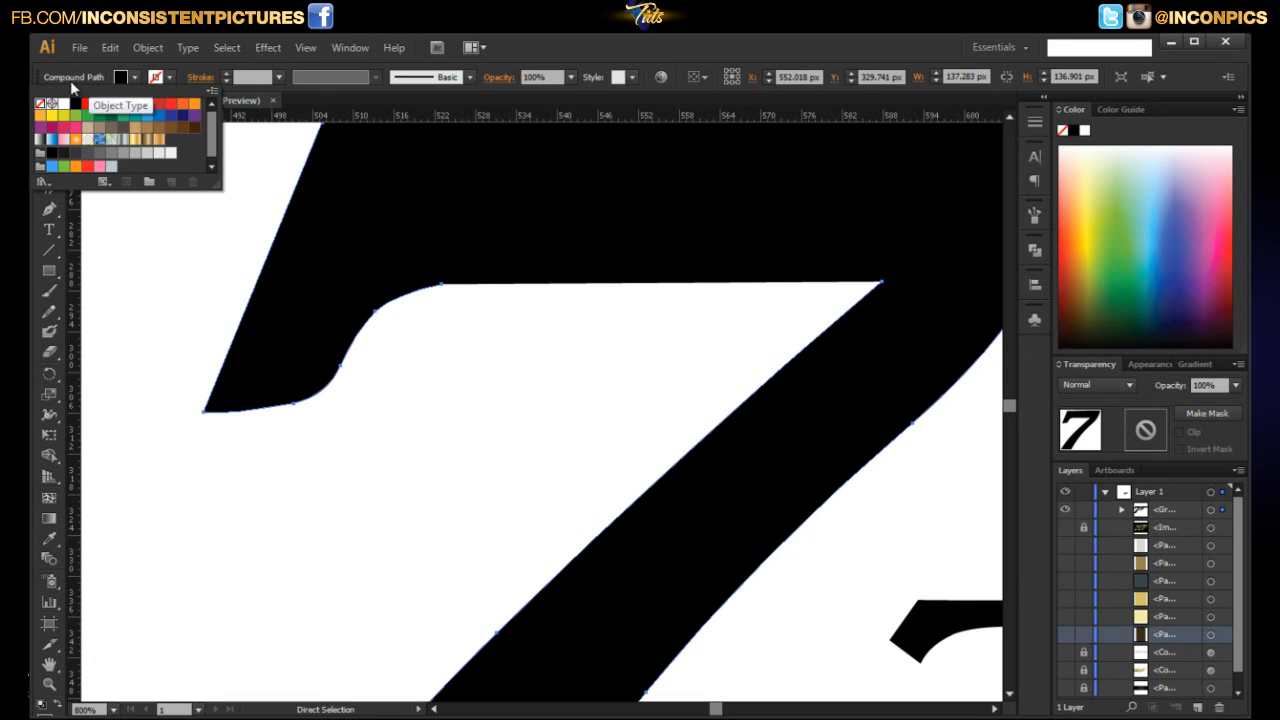
click(614, 318)
click(620, 250)
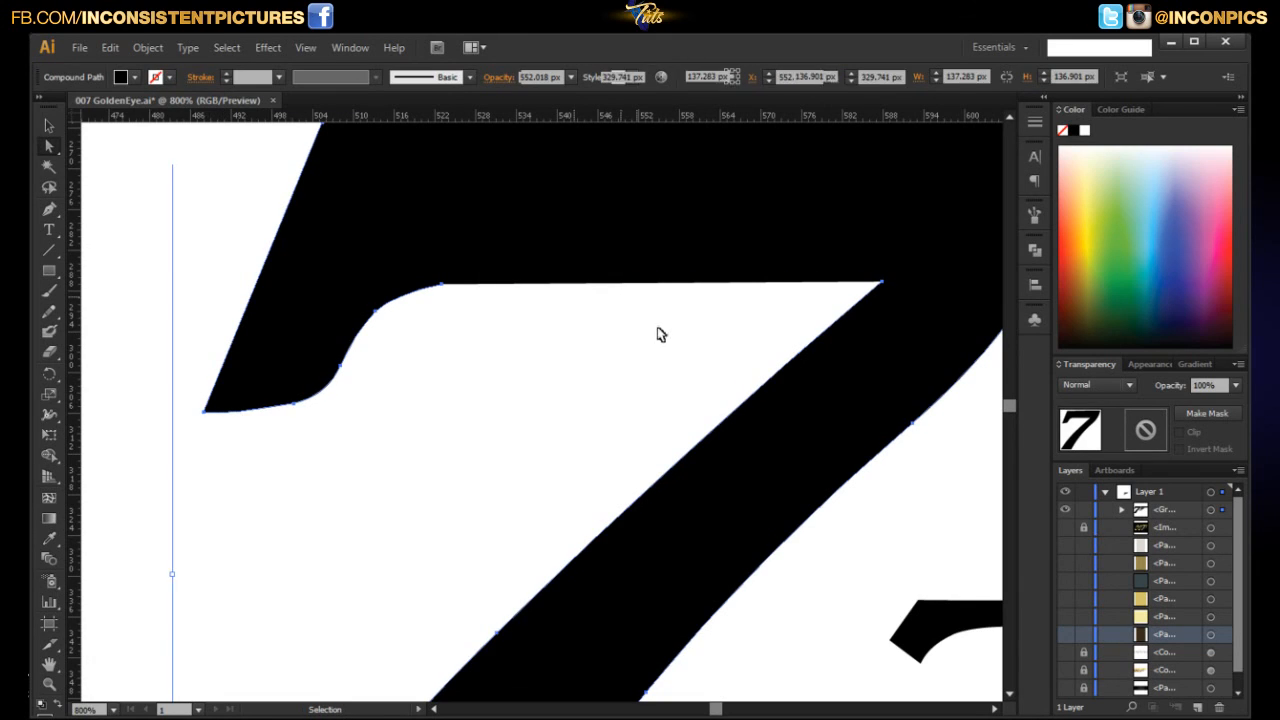
key(ctrl+z)
Remove the middle underside anchor of the 7's crossbar and the middle anchor of its serif curve with the Delete Anchor Point tool
key(p)
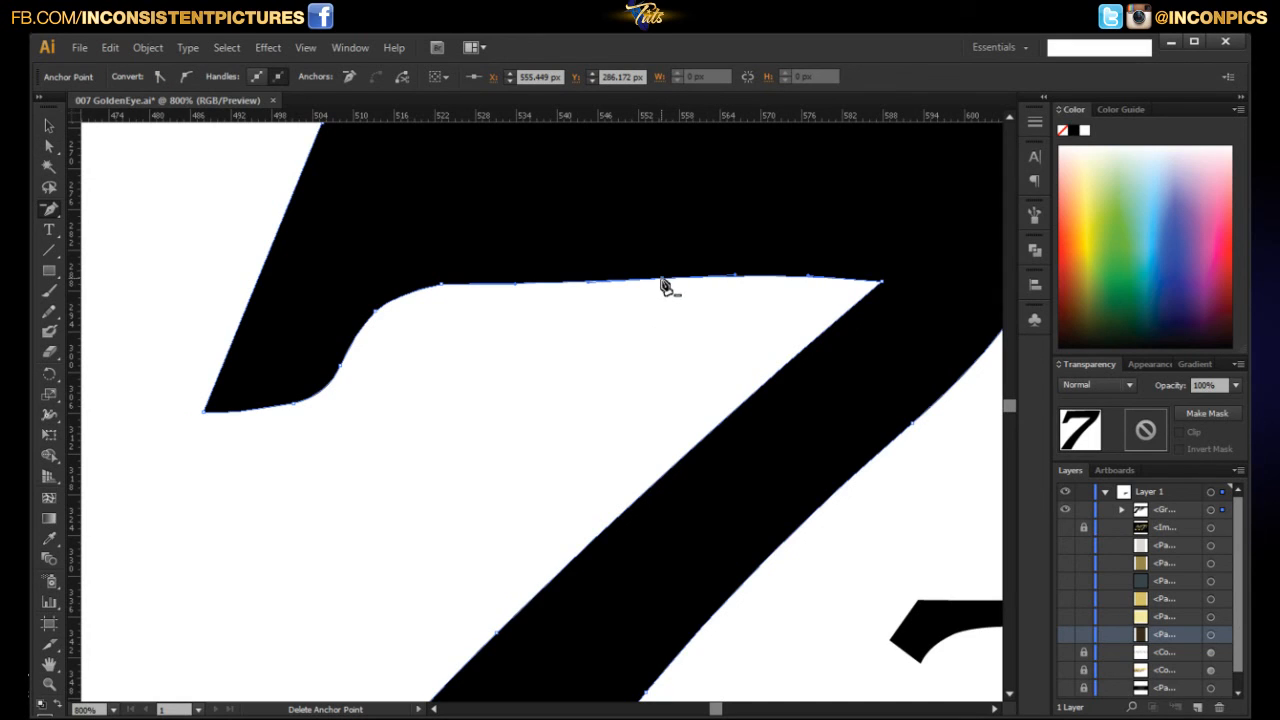
click(661, 284)
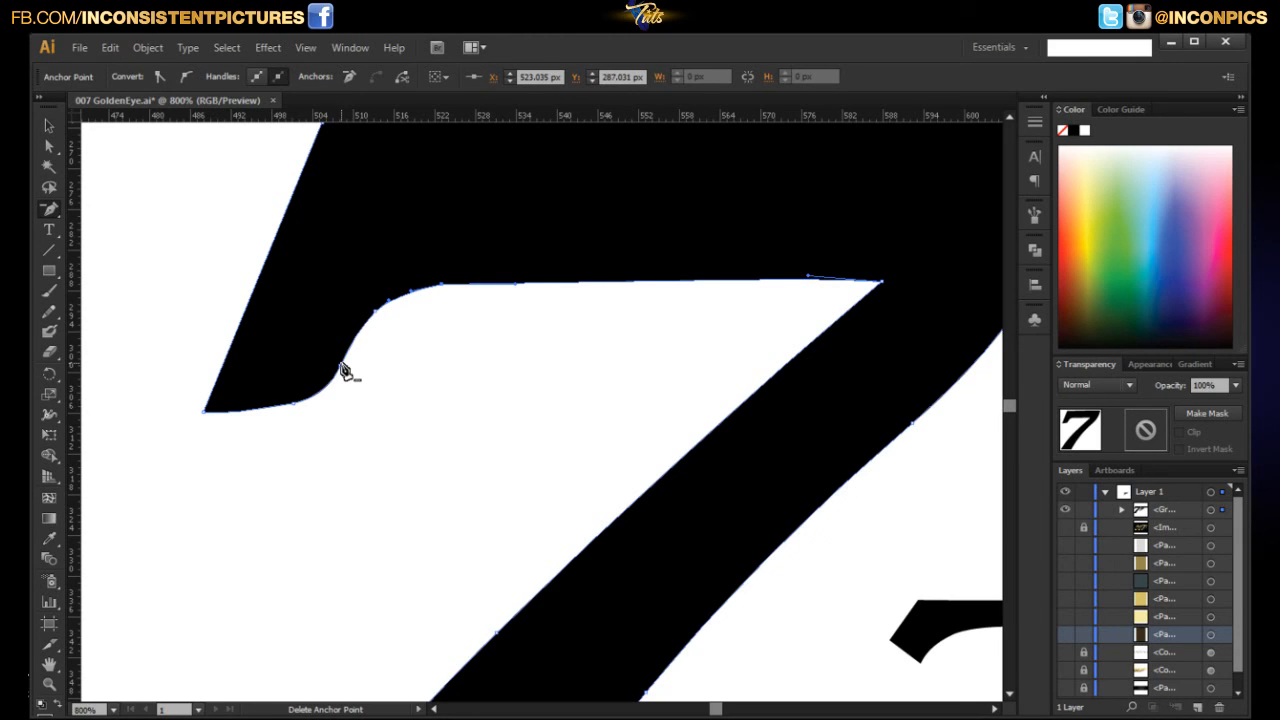
Show the reference image, examine the outline of its gold 7, and hide the image again
key(ctrl+1)
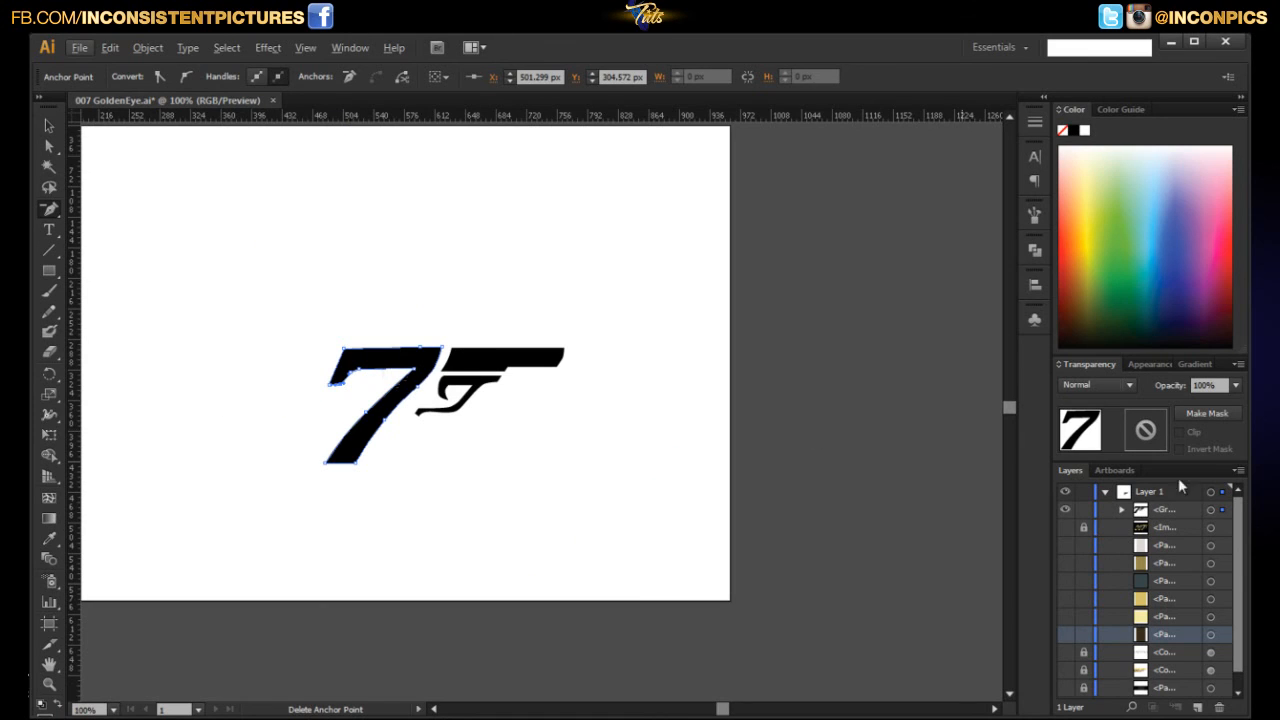
click(1065, 527)
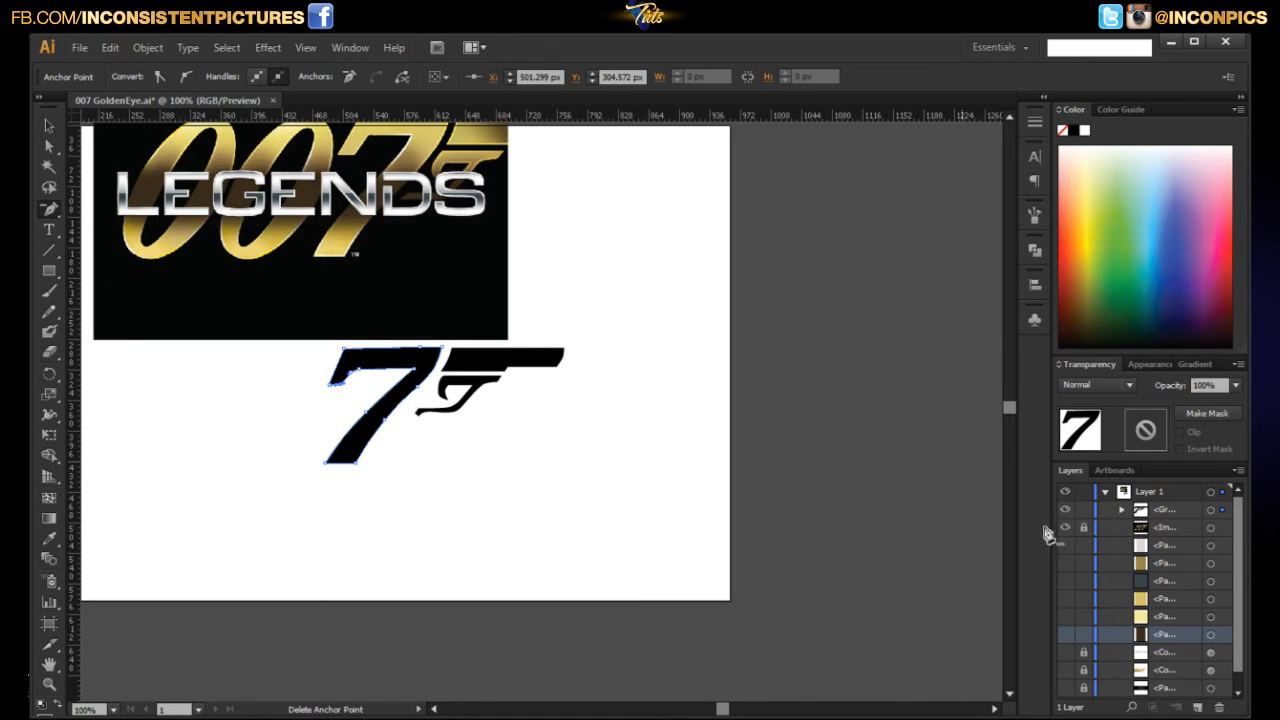
drag(558, 452, 558, 457)
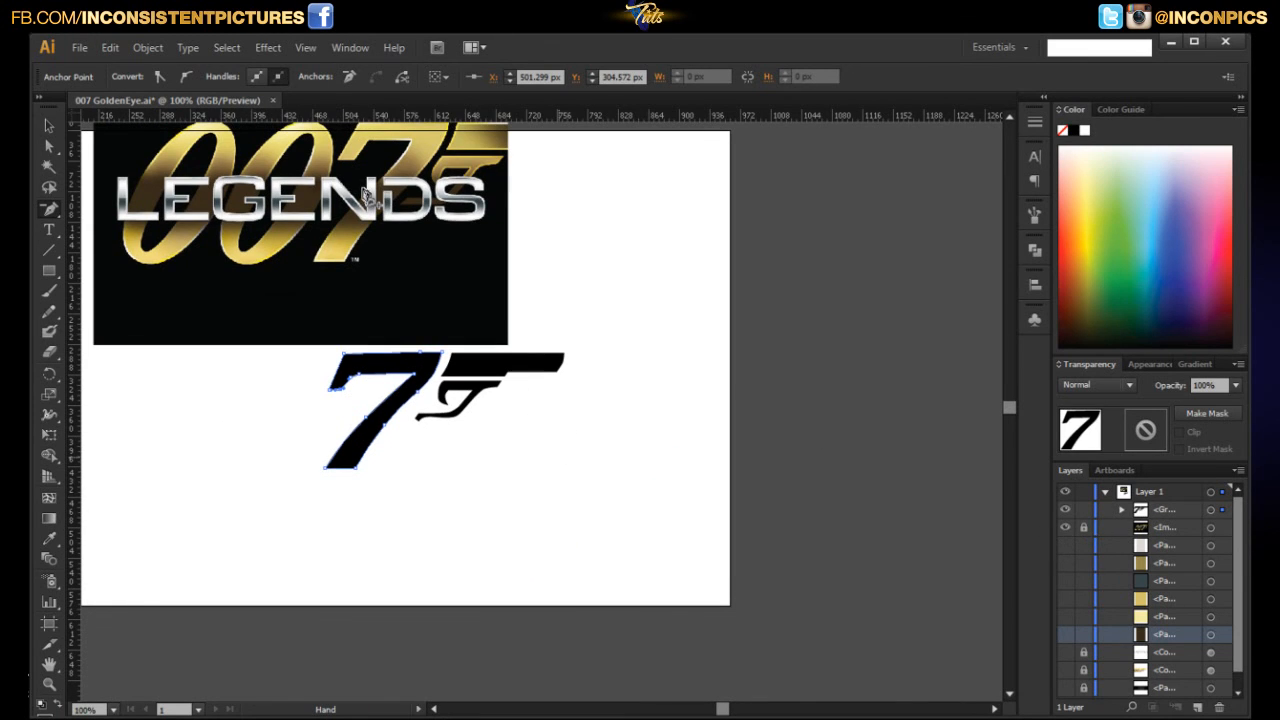
scroll(364, 167, up, 1)
drag(364, 167, 456, 325)
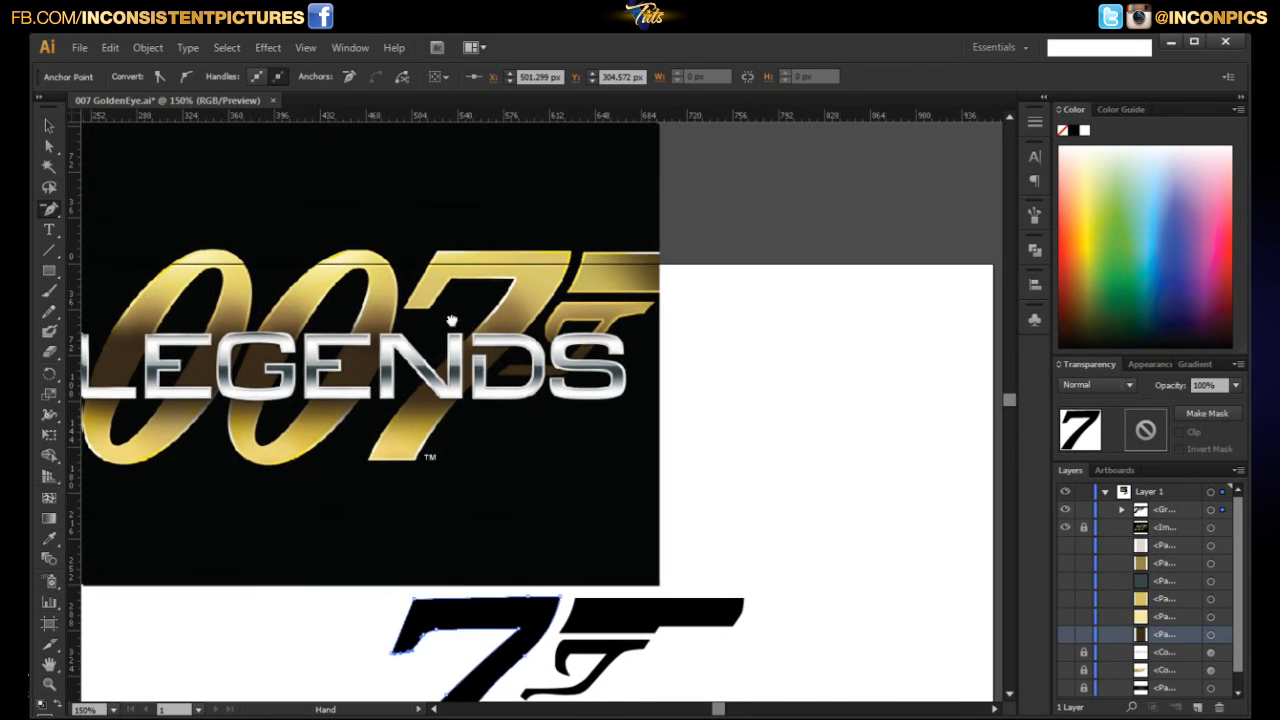
scroll(456, 328, up, 2)
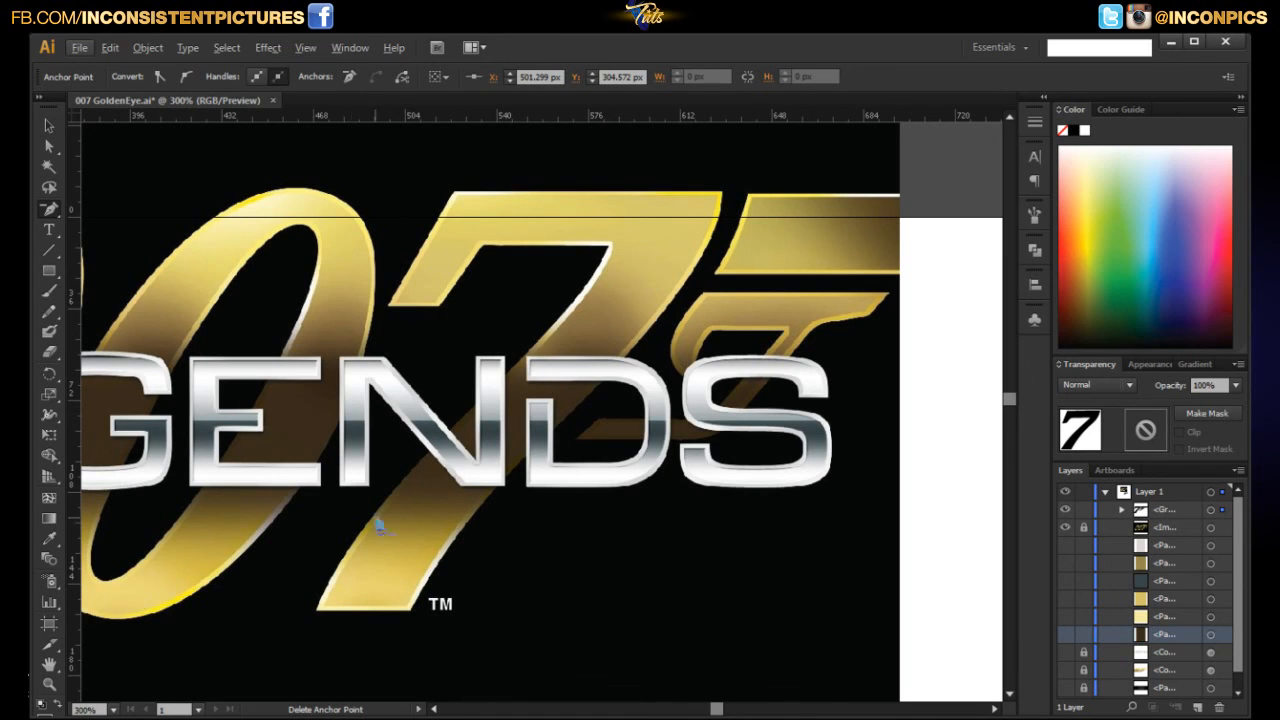
drag(588, 384, 656, 264)
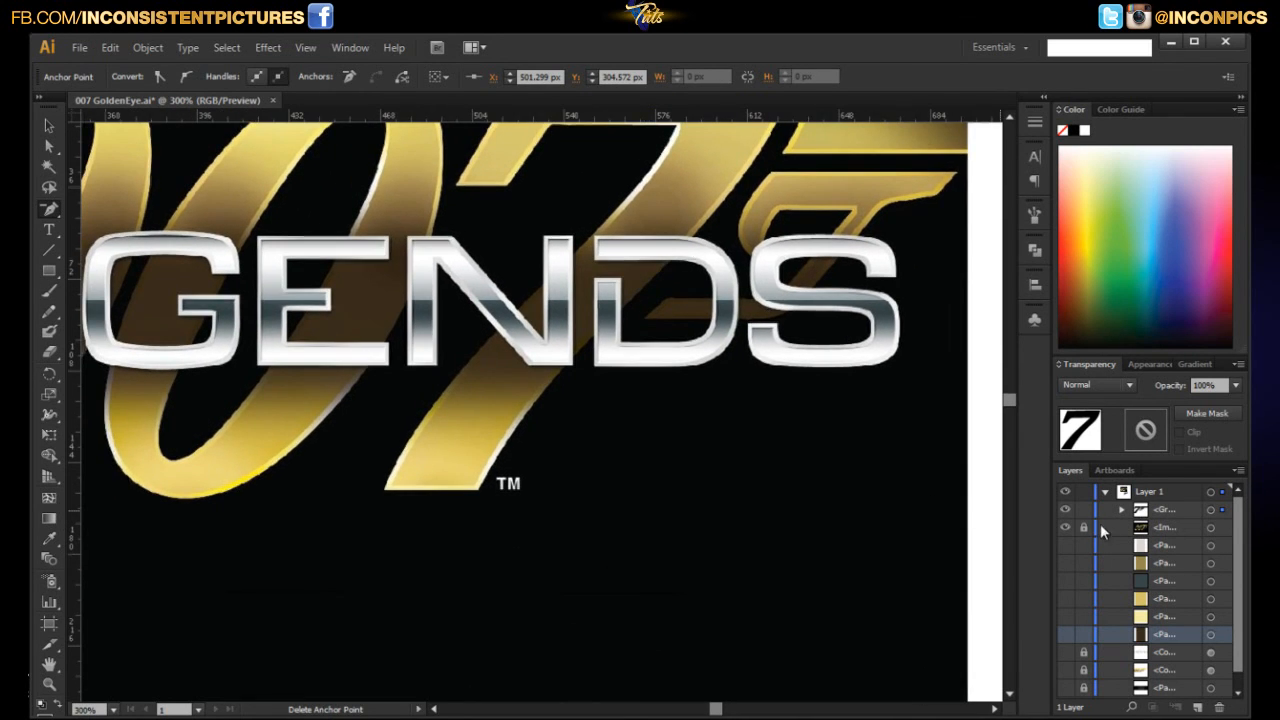
click(1065, 527)
Select the whole 7 and gun group and set its fill to RGB Red
scroll(914, 549, down, 3)
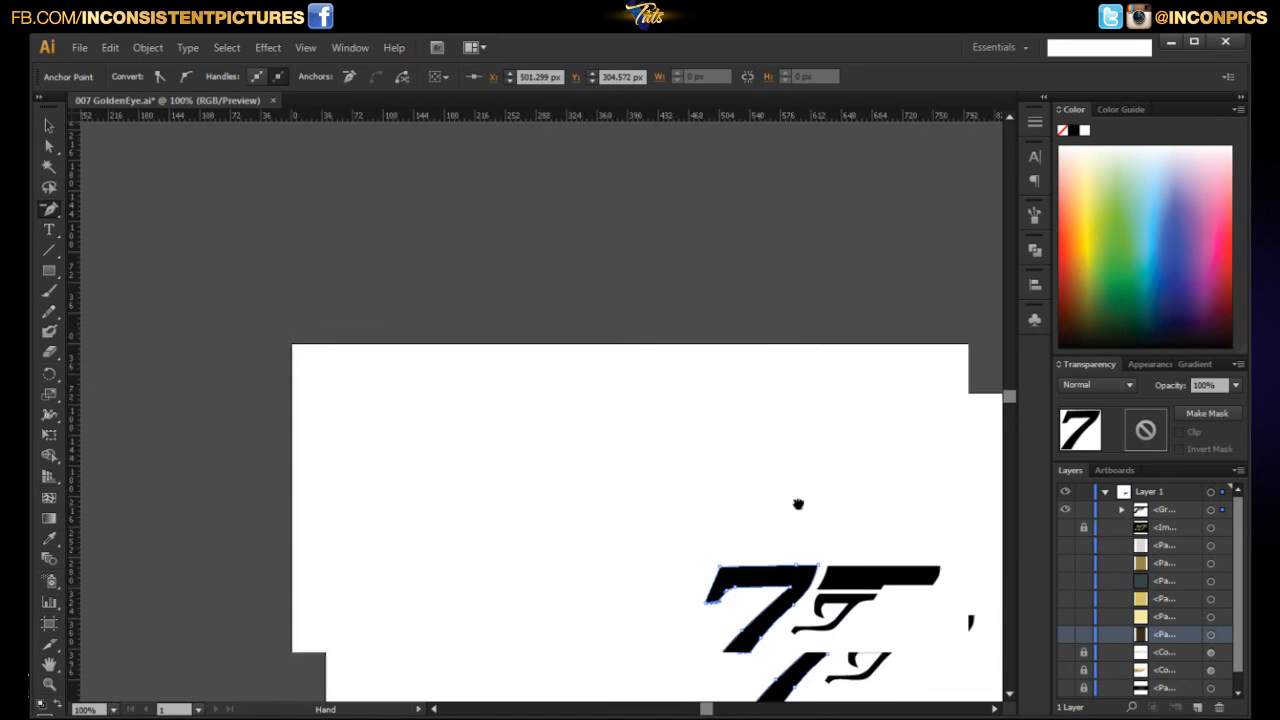
scroll(726, 408, up, 5)
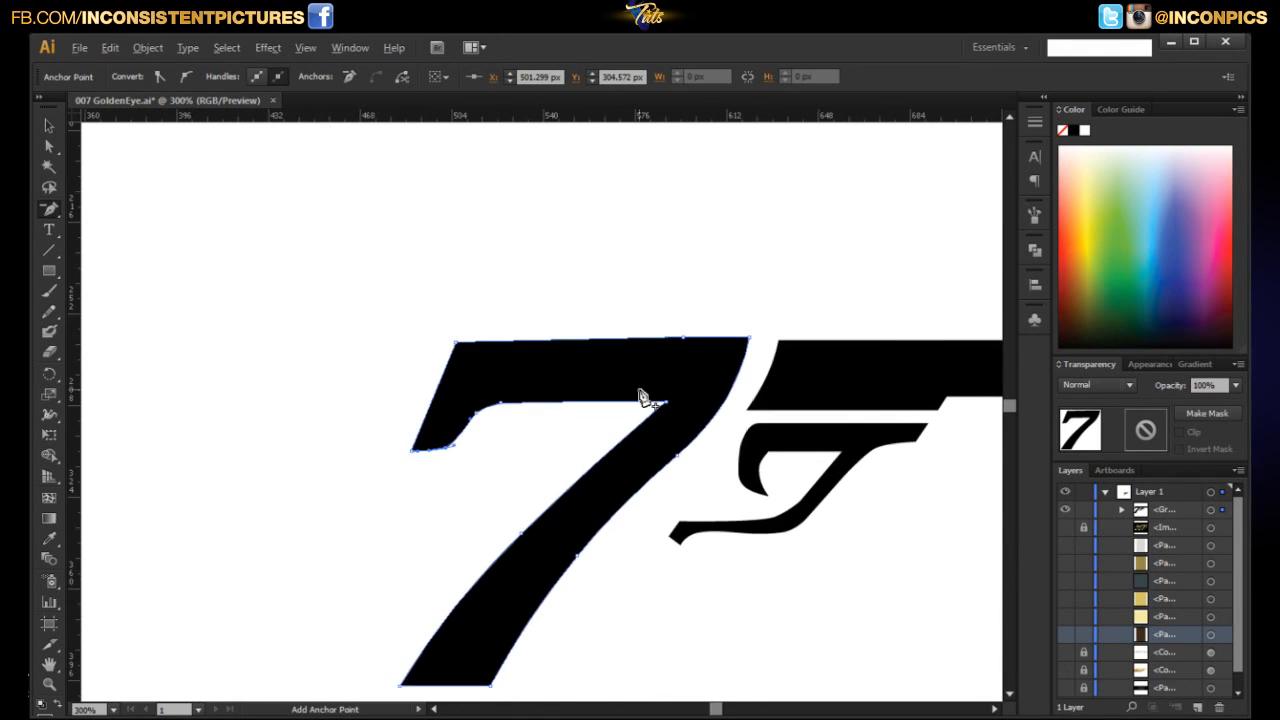
scroll(506, 403, up, 2)
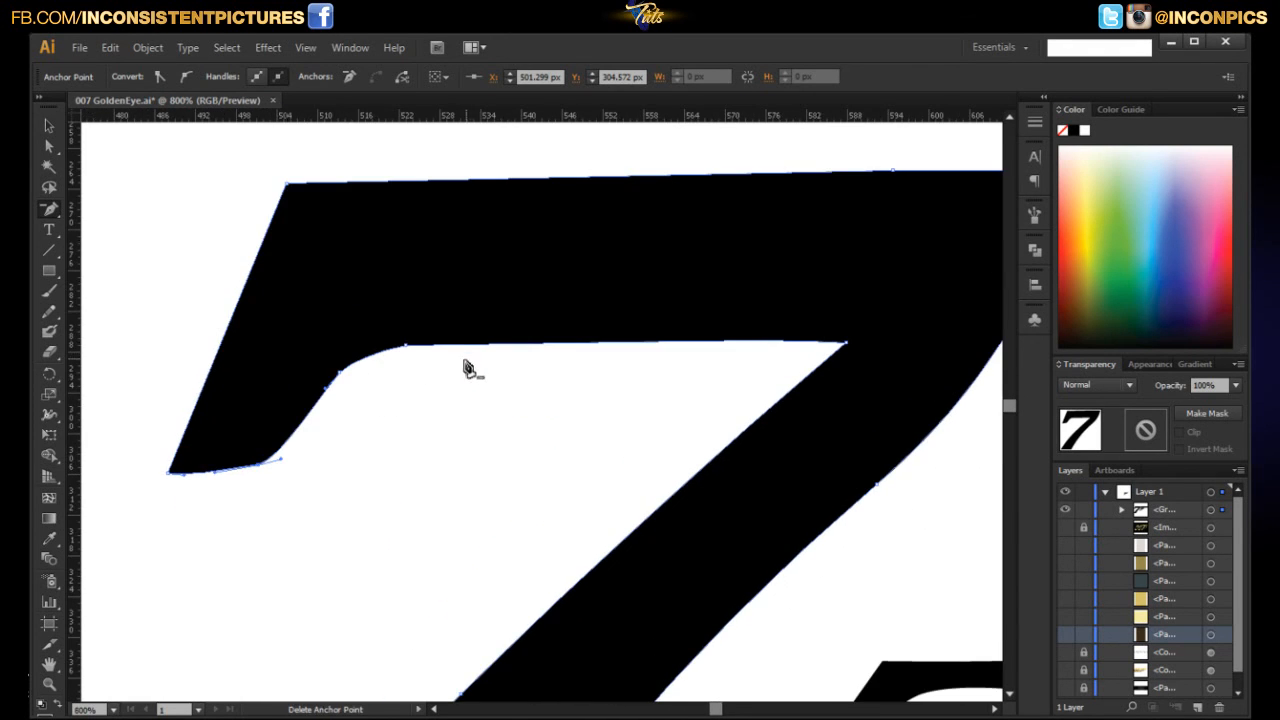
key(a)
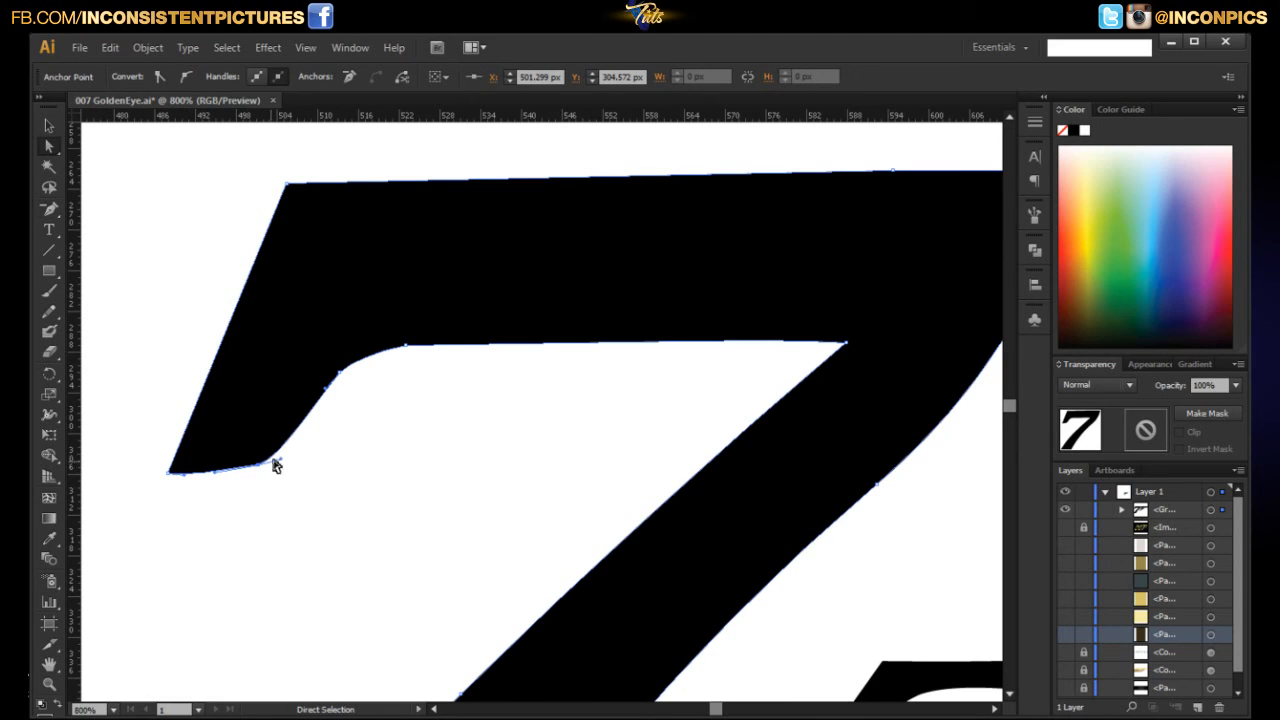
click(325, 420)
click(48, 125)
click(425, 338)
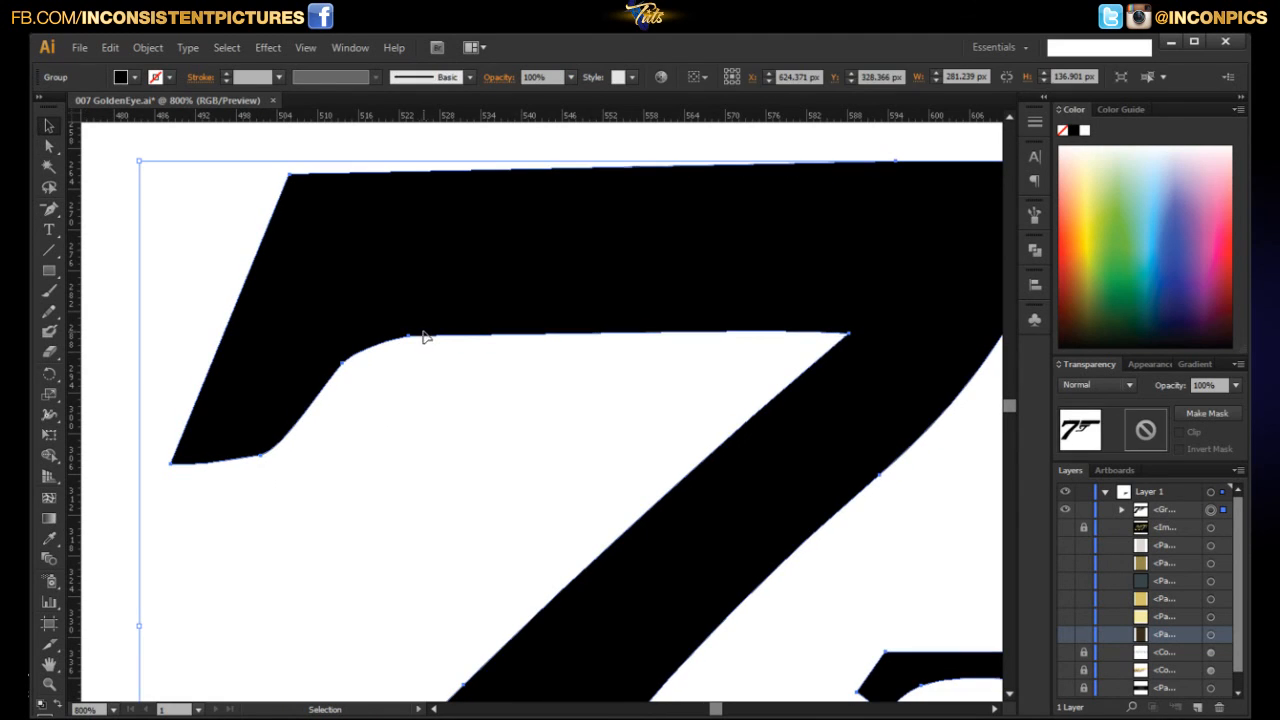
click(121, 77)
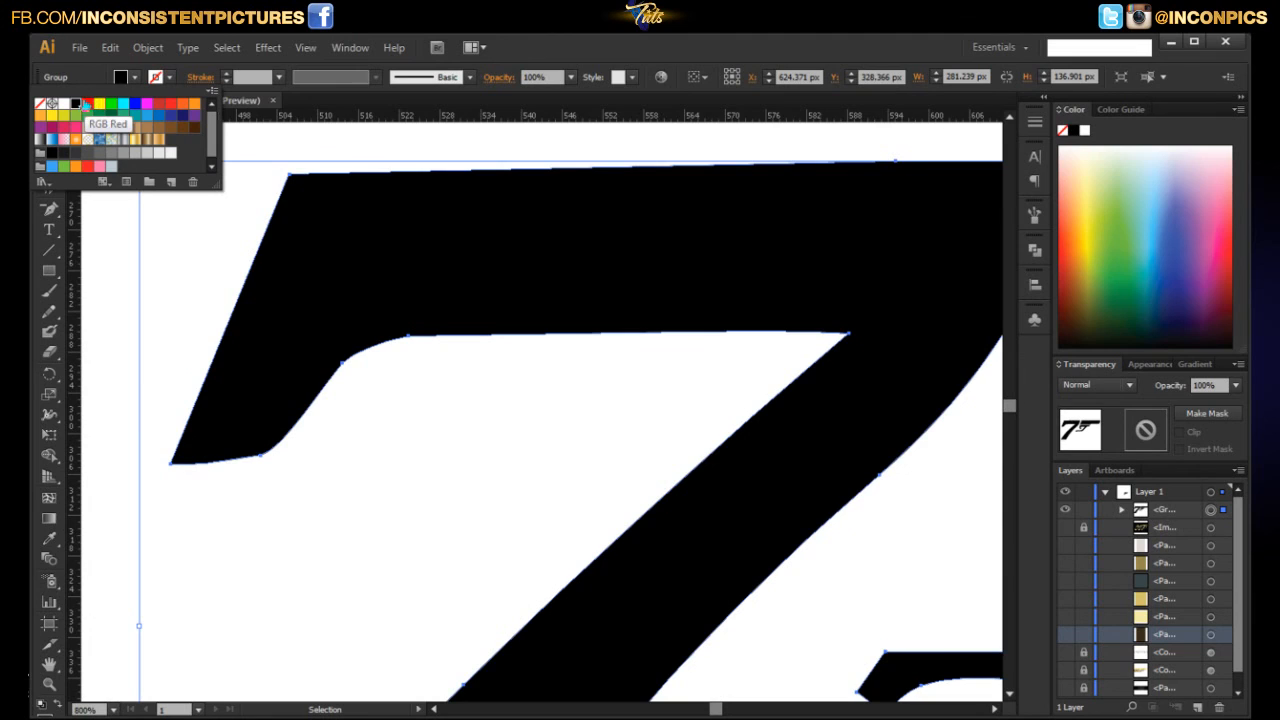
click(87, 103)
click(308, 471)
click(266, 369)
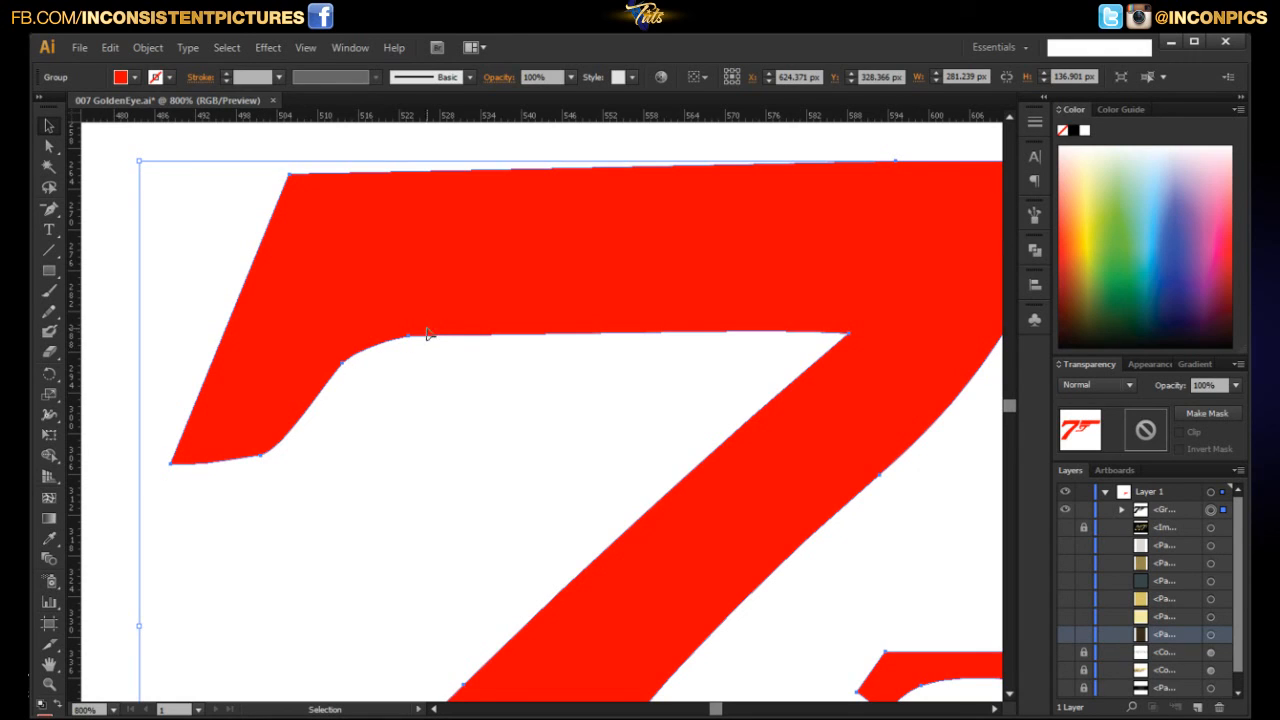
Remove the anchor point at the left end of the straight underside of the 7's crossbar with the Delete Anchor Point tool
key(minus)
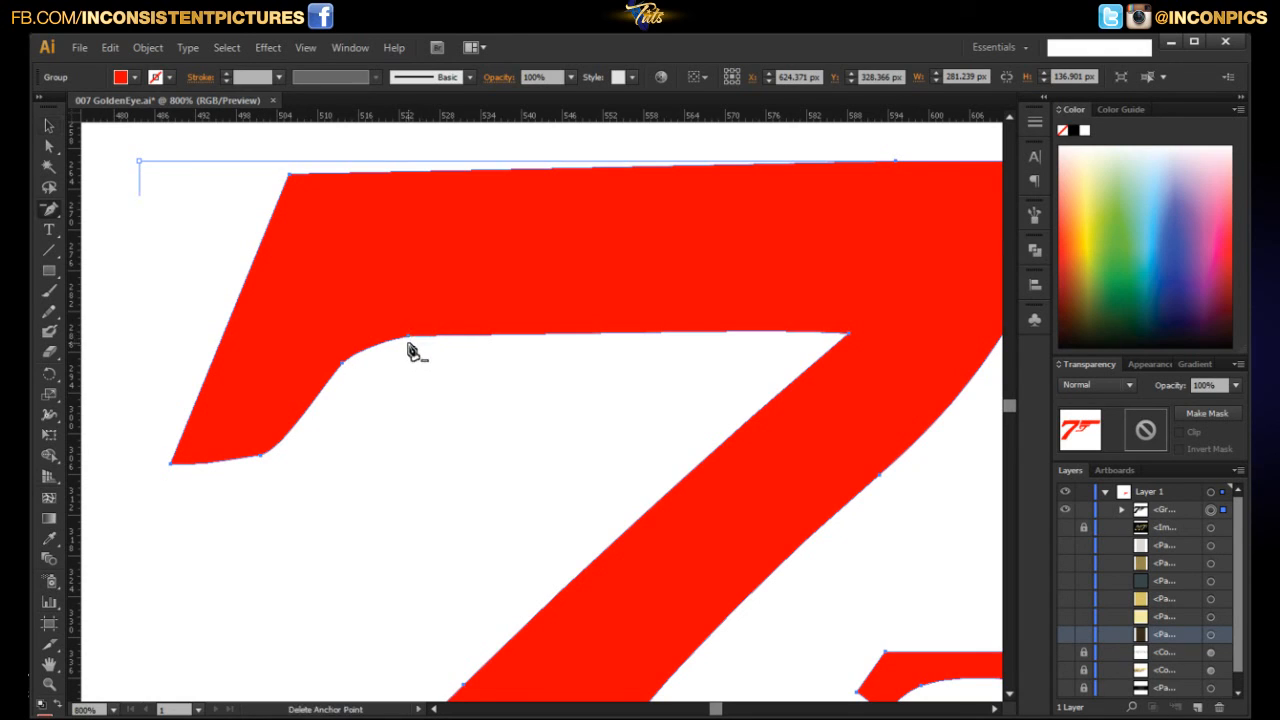
click(409, 339)
key(a)
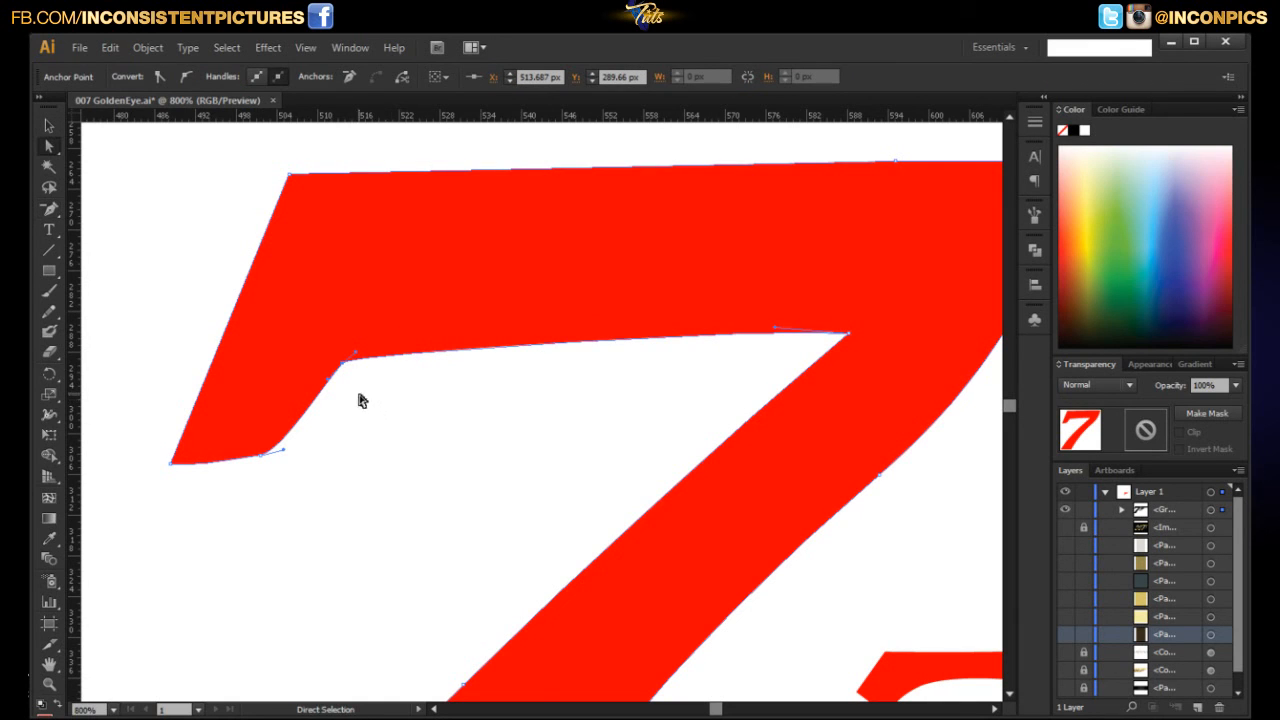
Move the entire 7 shape up about 9 px and slightly to the right, and deselect it
drag(342, 362, 351, 301)
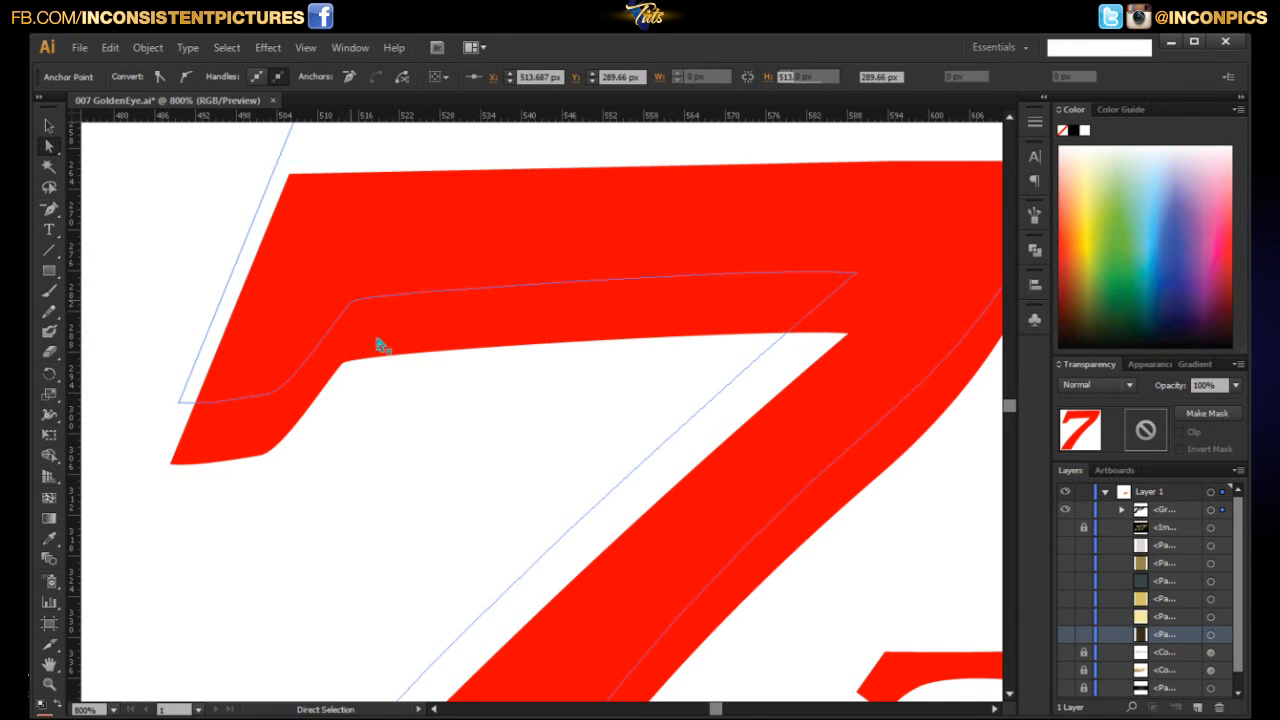
key(z)
click(440, 411)
drag(415, 288, 367, 491)
scroll(400, 466, down, 1)
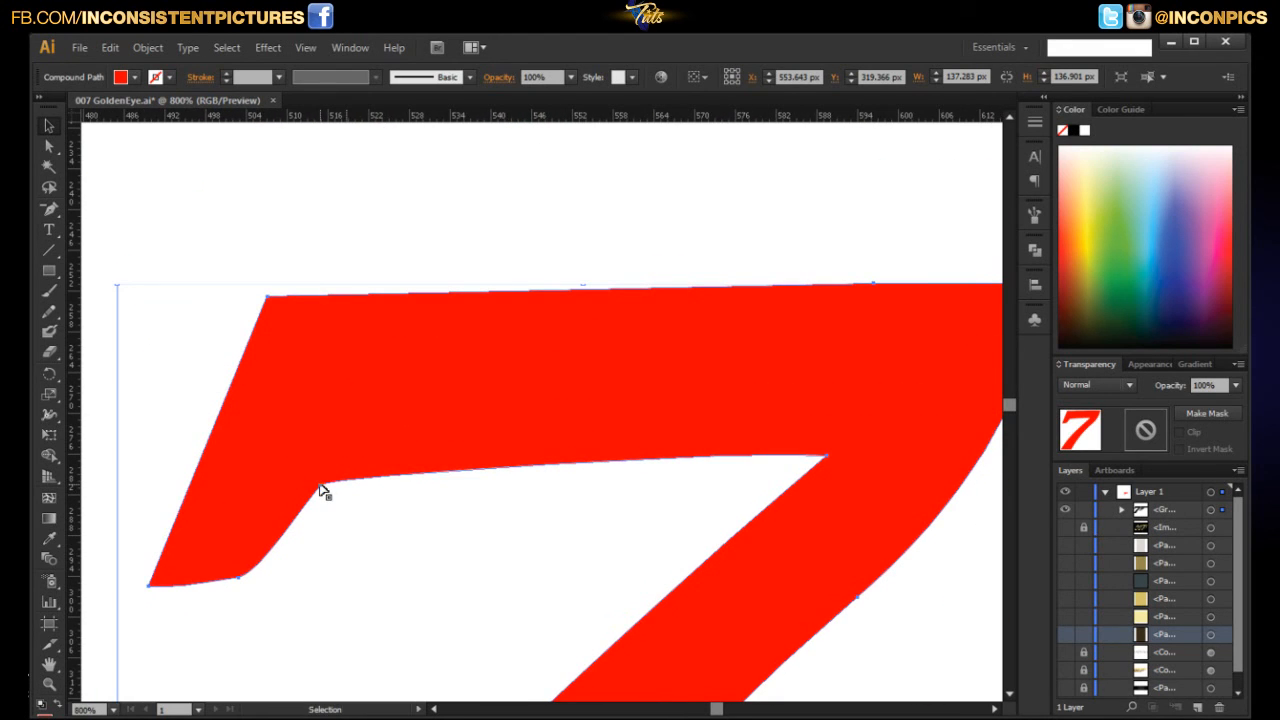
click(340, 512)
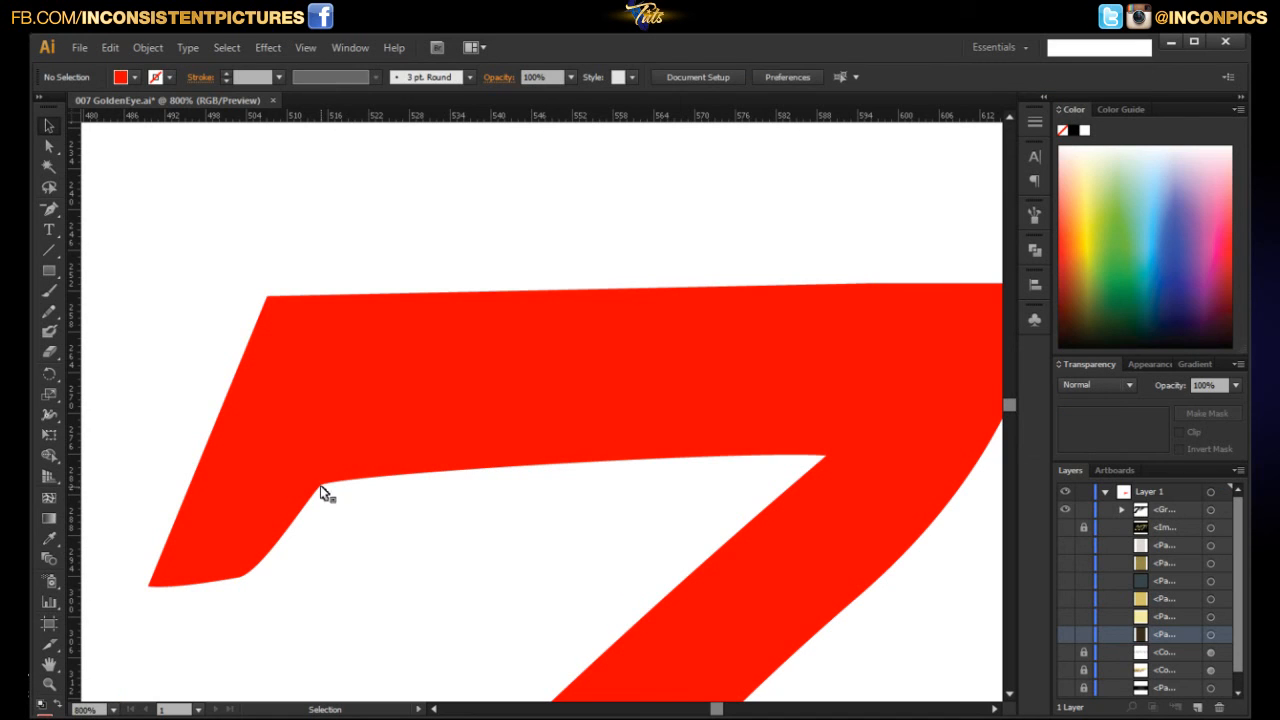
Raise the anchor point where the crossbar's underside meets the serif, shifting it slightly right so the underside runs nearly level
click(321, 485)
drag(321, 486, 339, 451)
click(383, 525)
Select the inner corner anchor between the serif and the crossbar's underside with the Direct Selection tool
key(a)
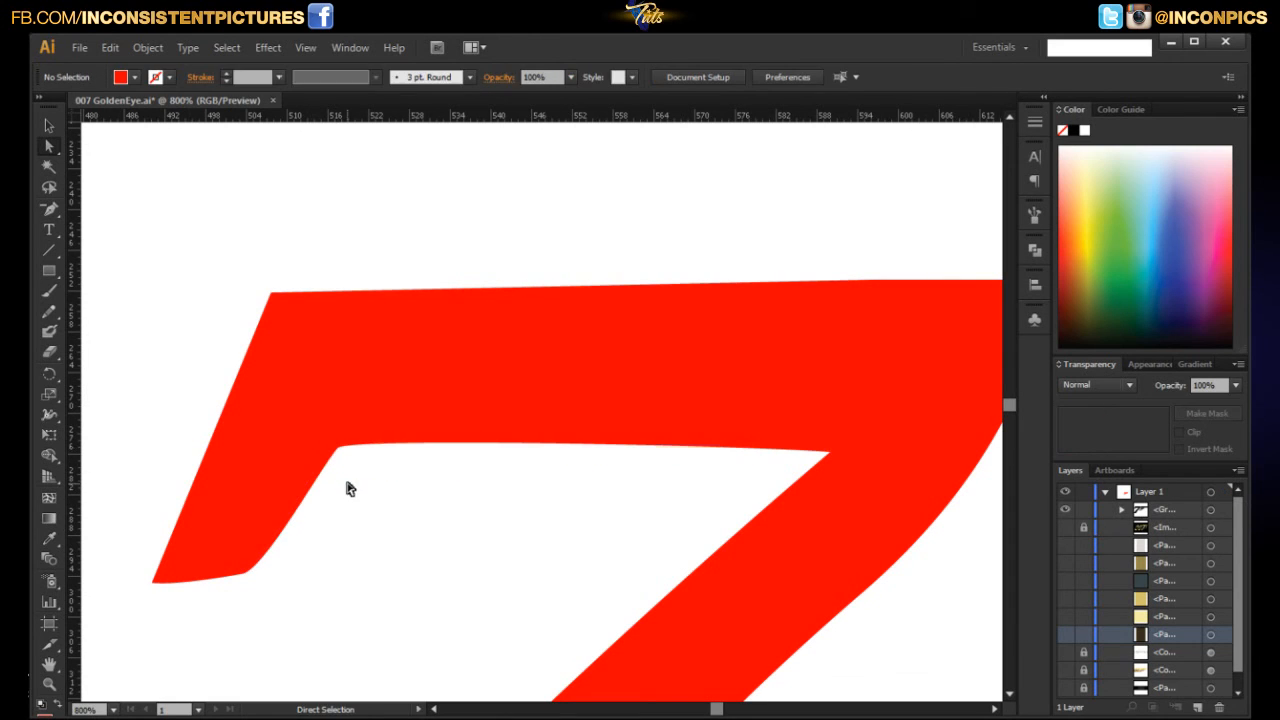
click(343, 451)
click(381, 488)
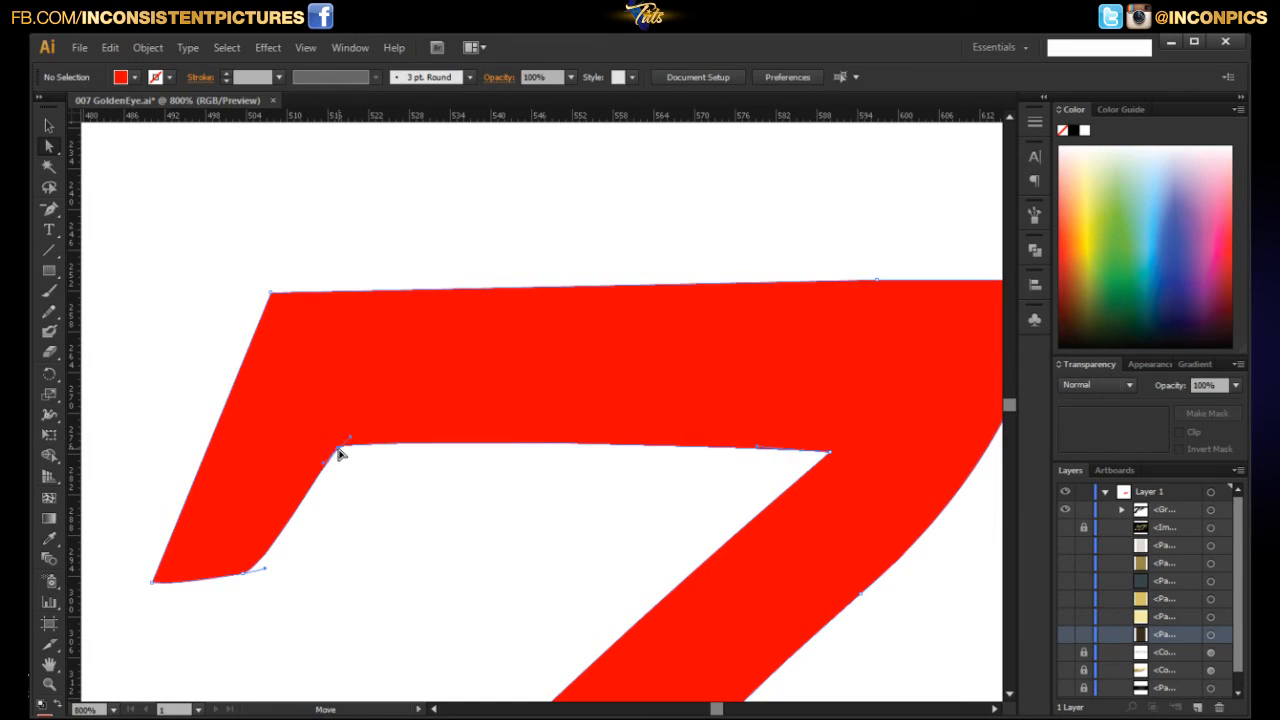
click(339, 451)
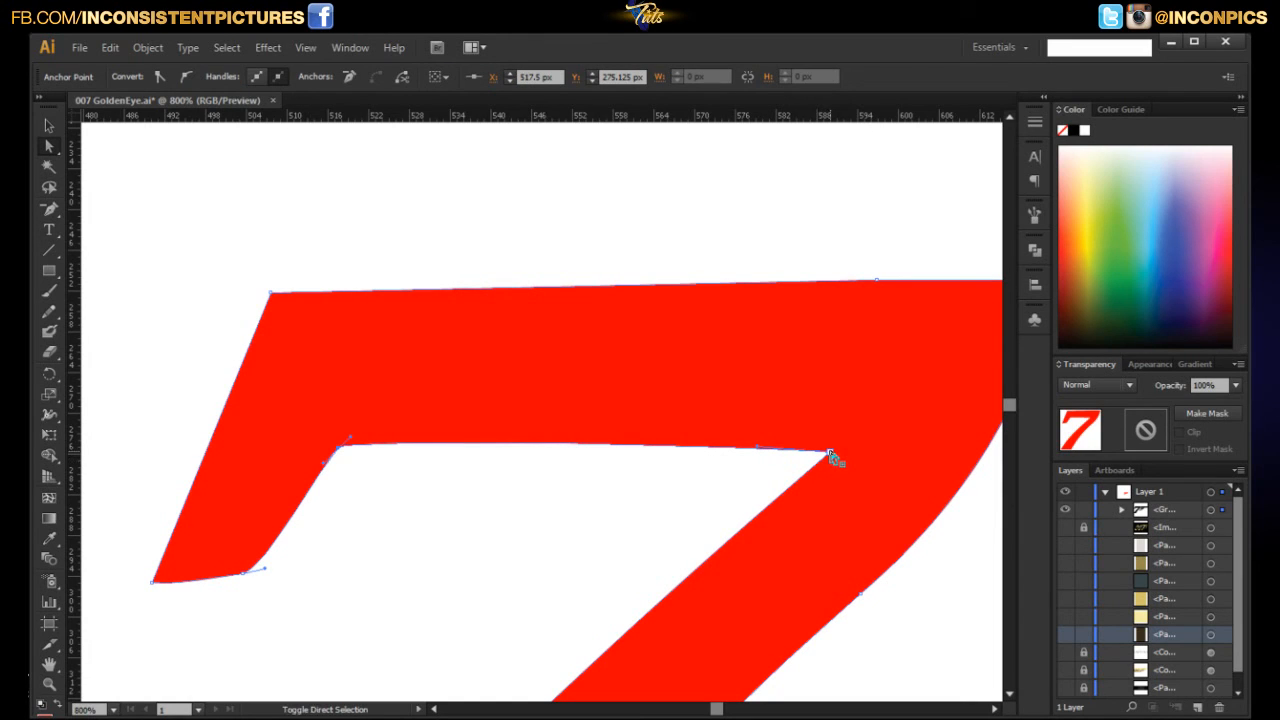